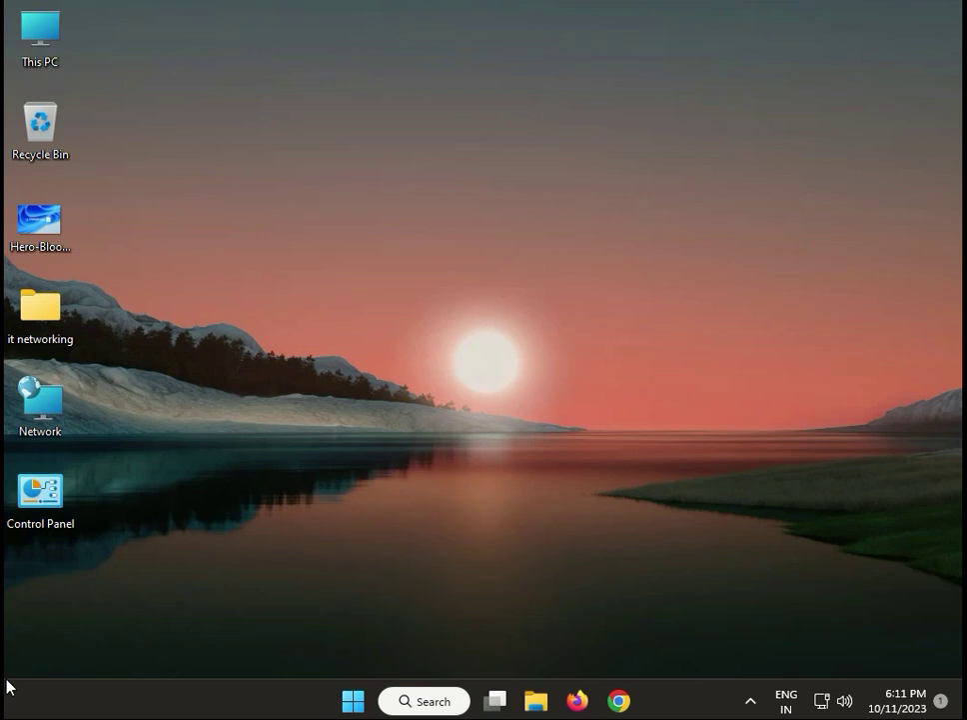
Search 'window' in Start and launch Windows Security
click(354, 704)
text(window)
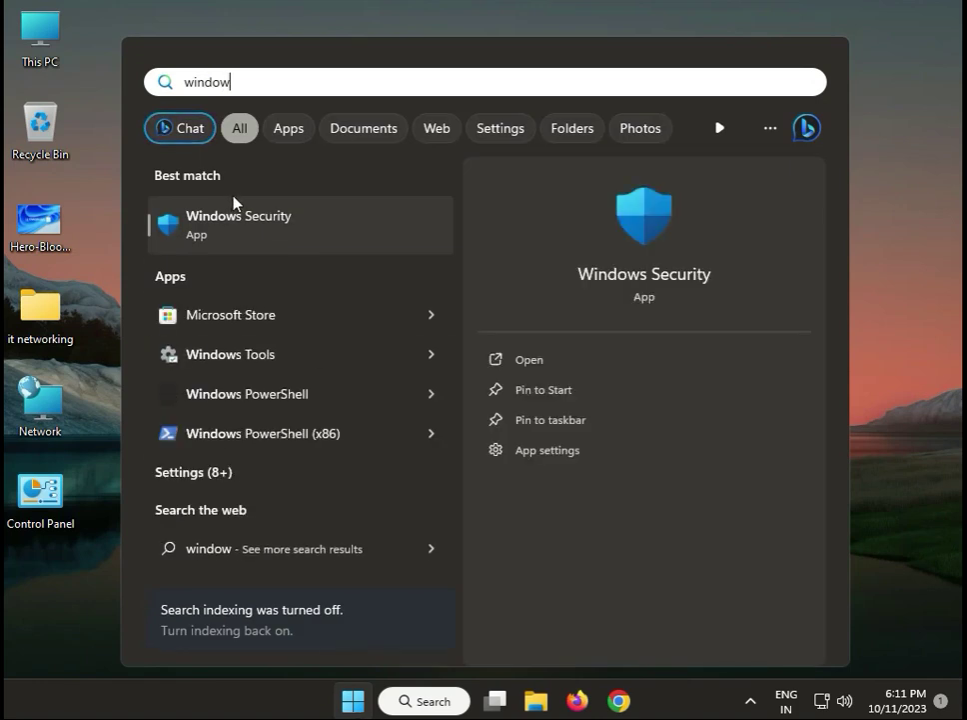
click(238, 225)
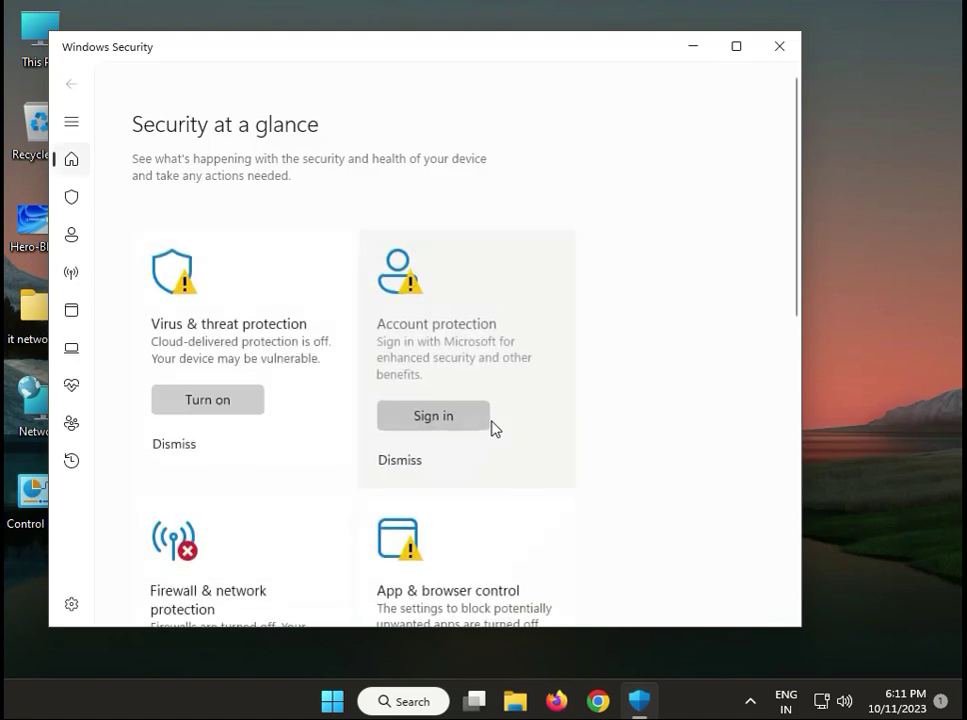
Select the Microsoft Defender Antivirus (offline scan) scan option, then close Windows Security
click(245, 337)
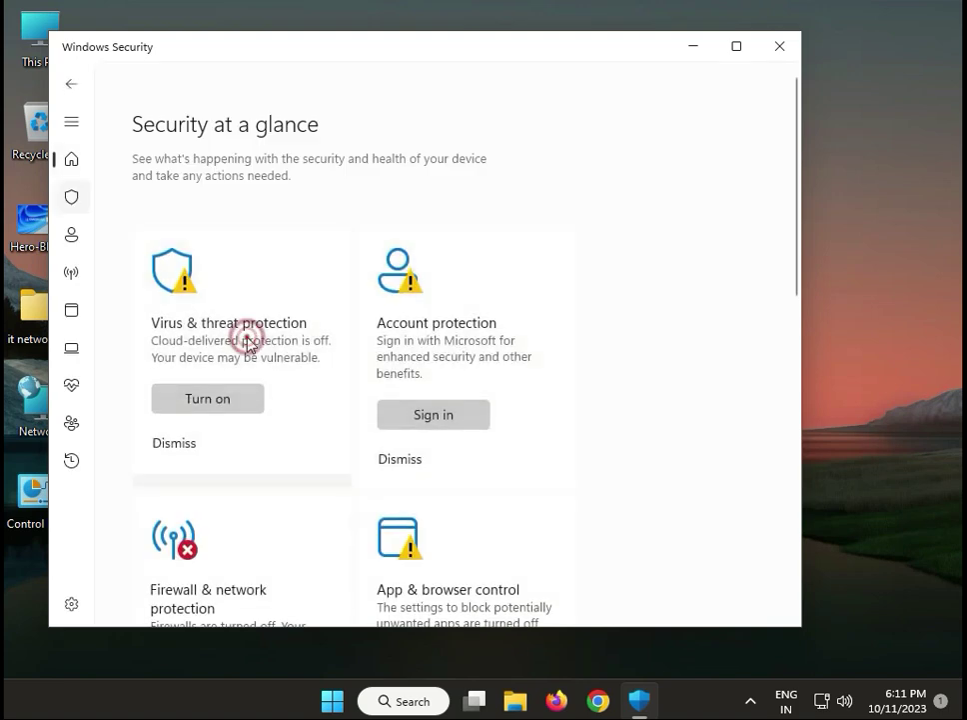
click(200, 405)
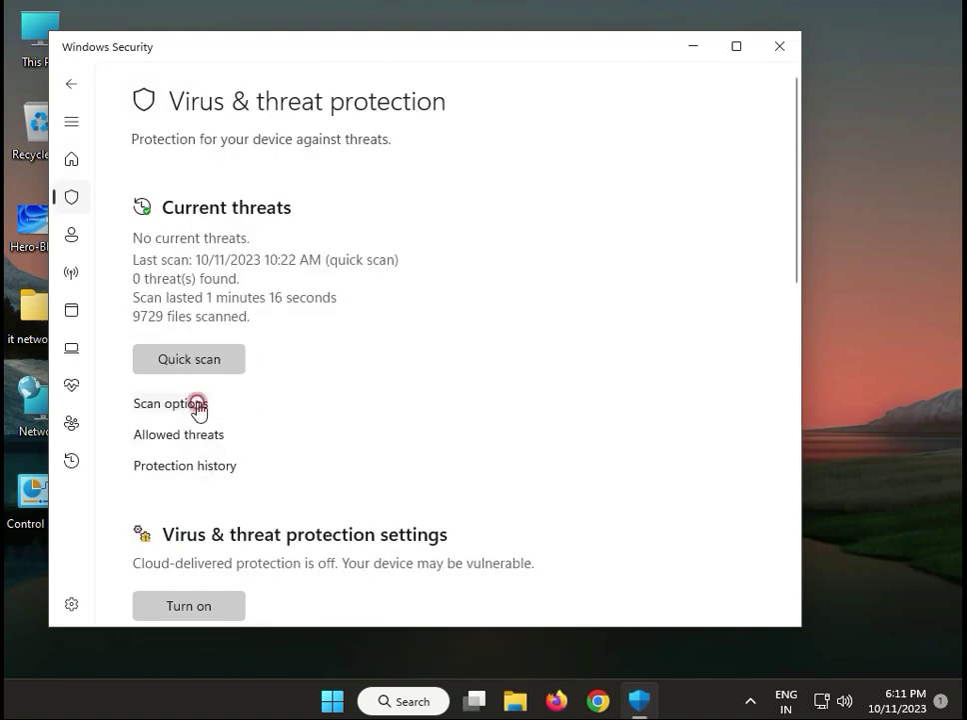
scroll(260, 435, down, 5)
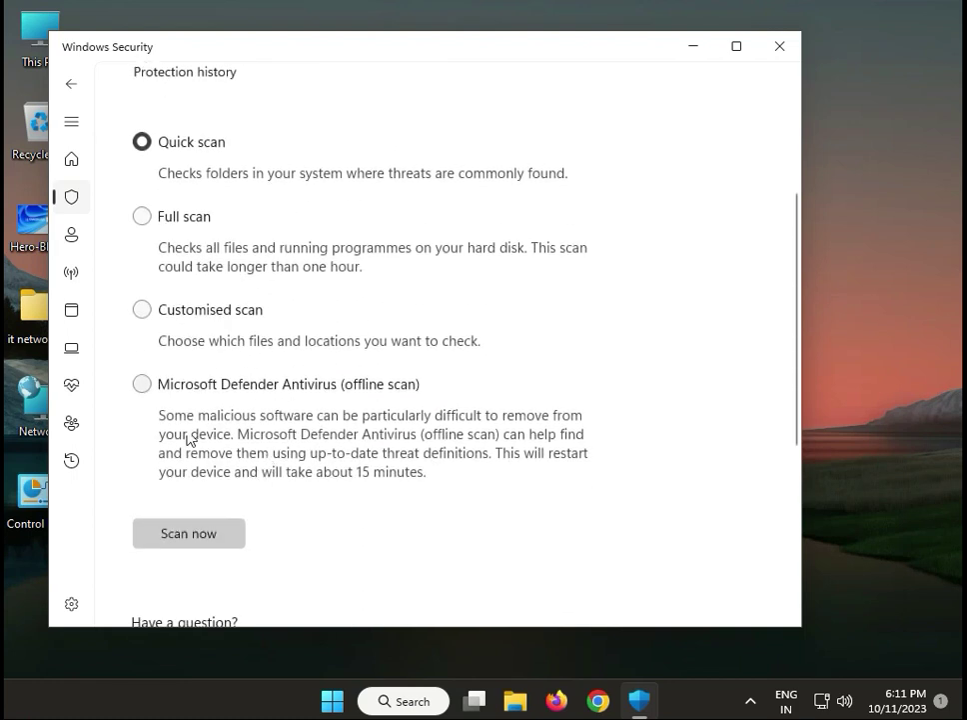
click(142, 384)
click(769, 52)
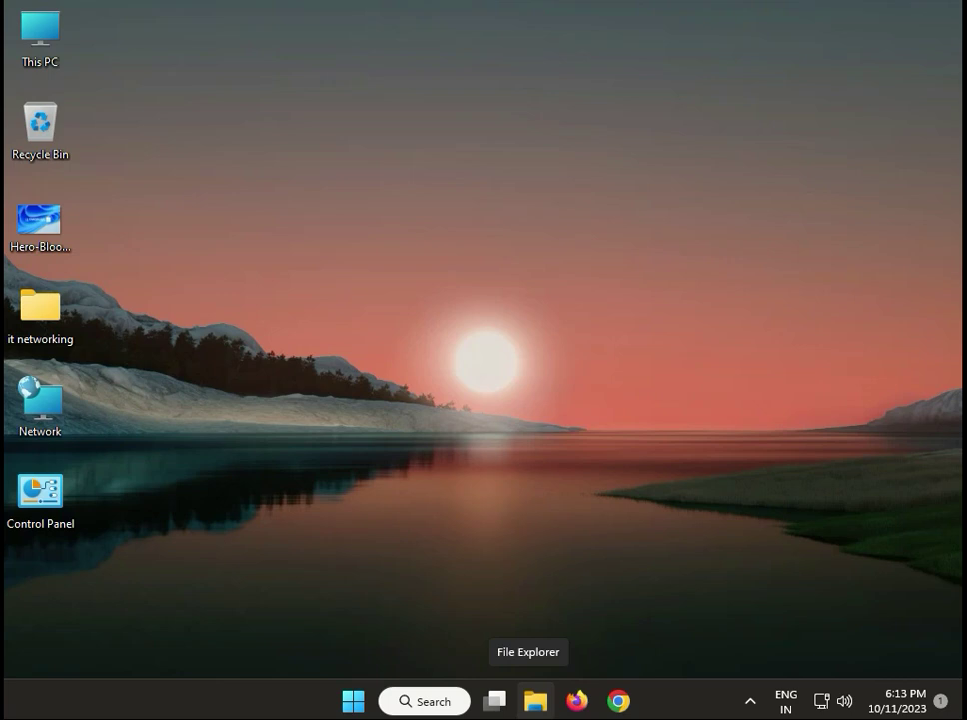
Open the Services console by running services.msc from the Run box
click(347, 703)
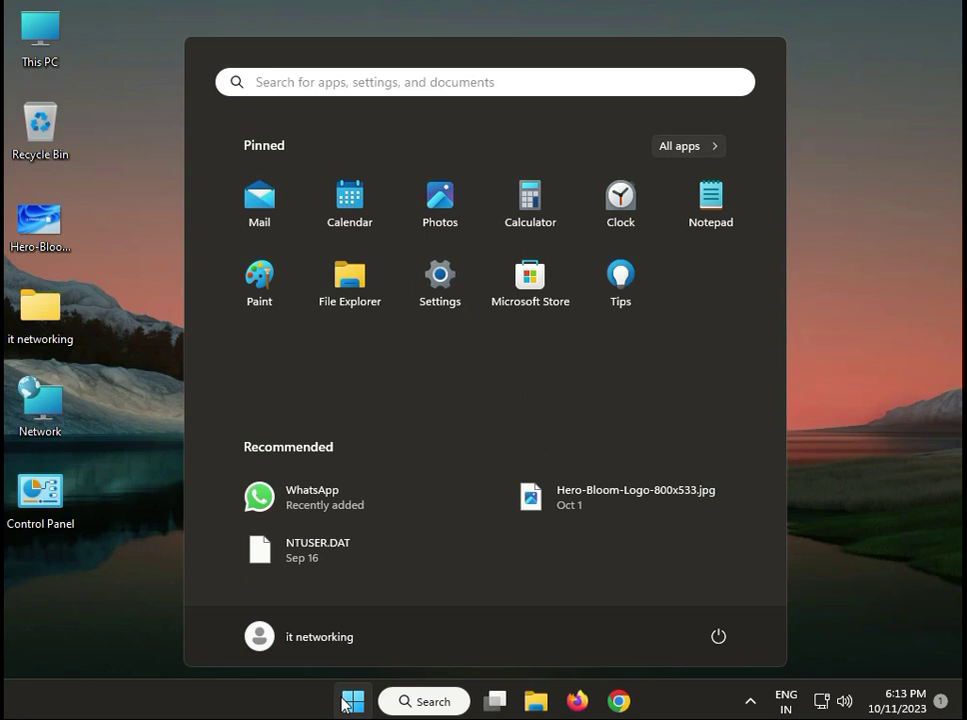
text(ser)
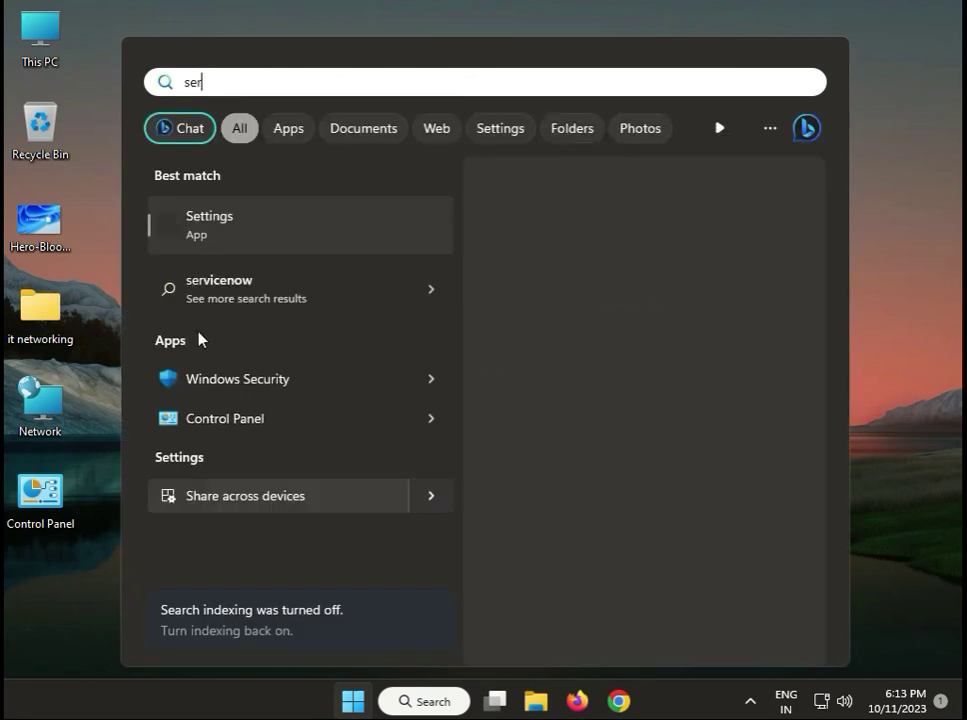
key(super+r)
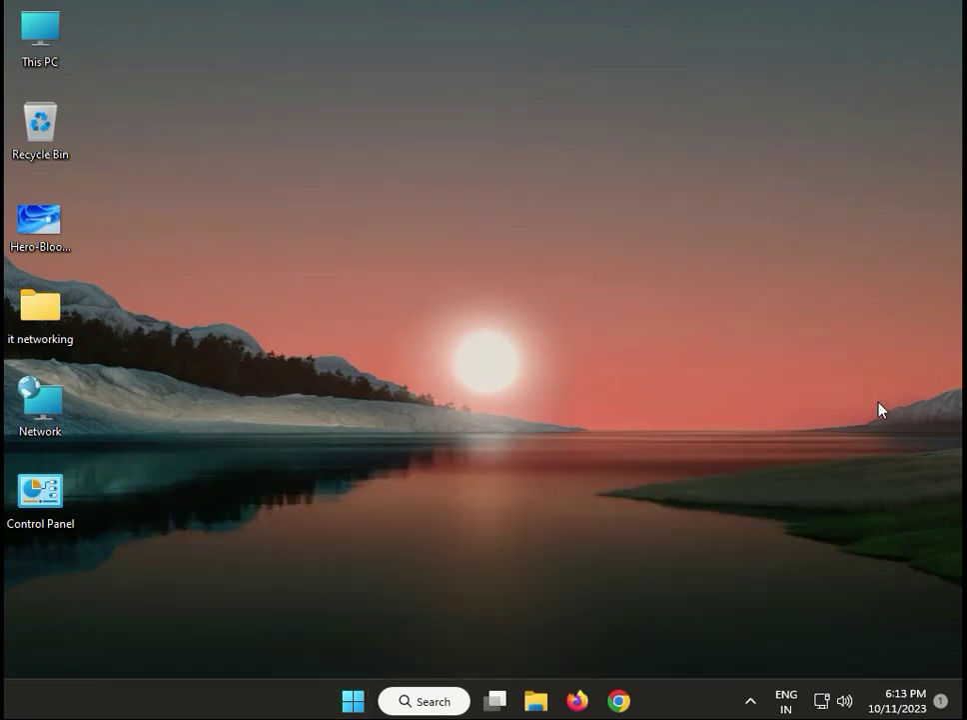
text(ser)
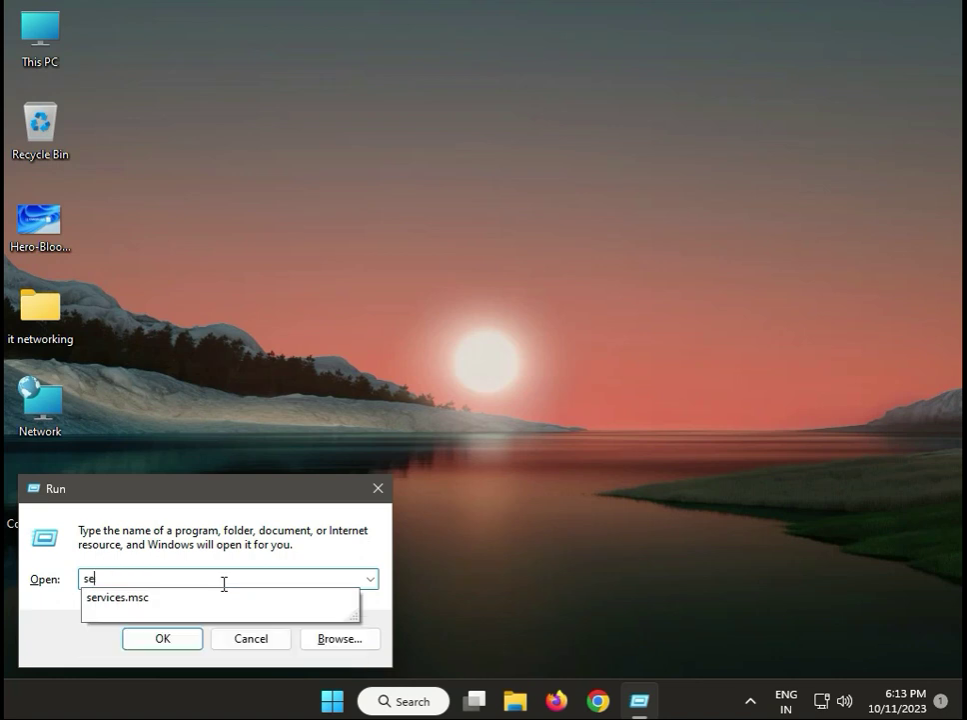
click(112, 598)
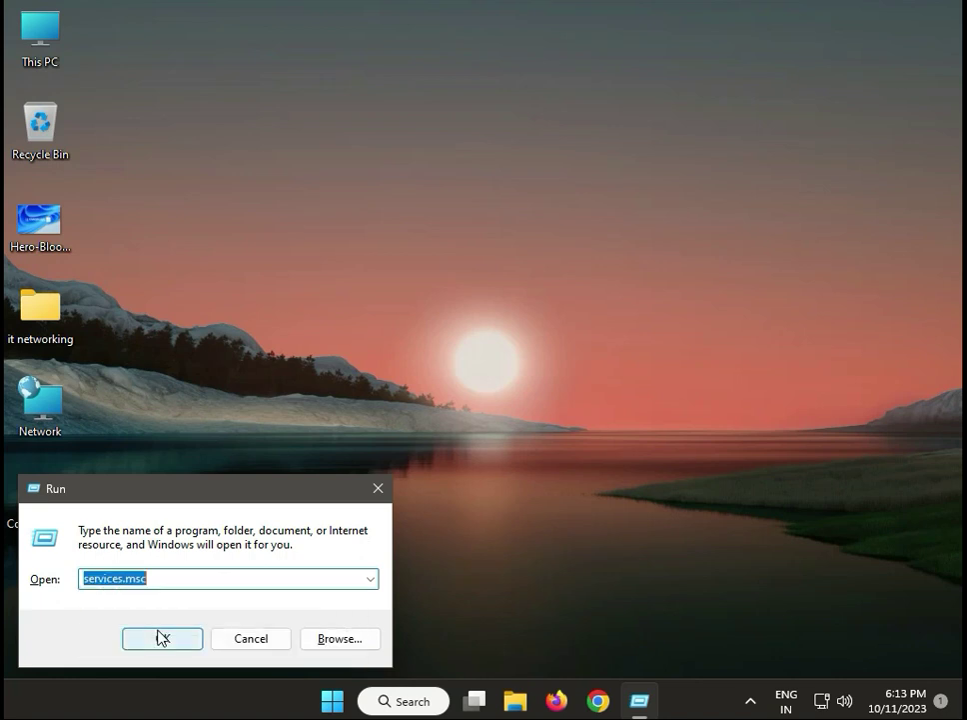
click(160, 637)
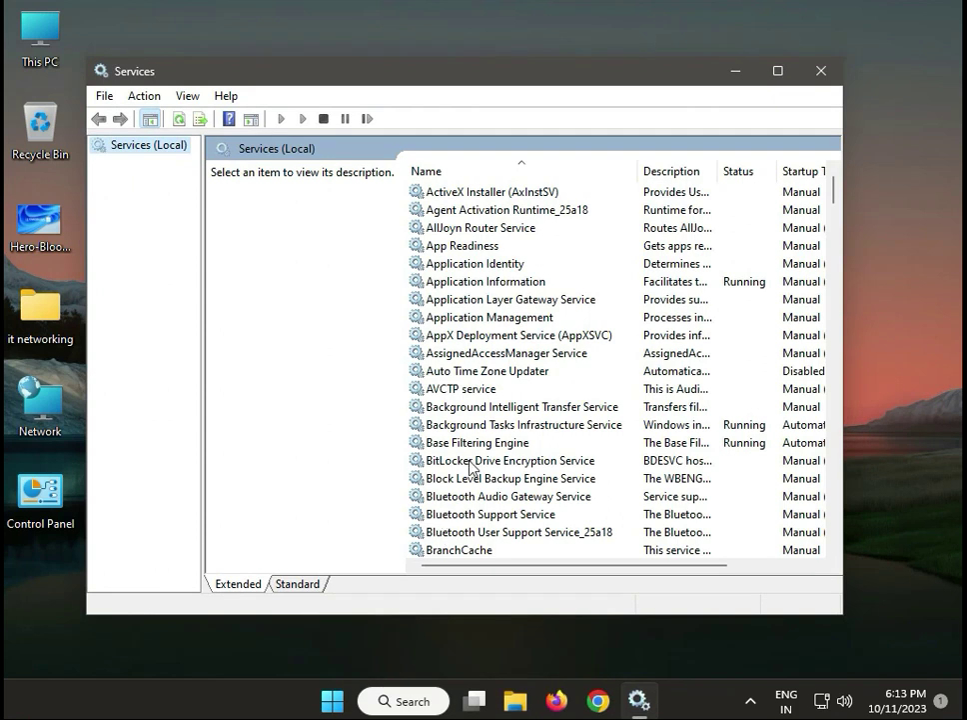
Stop and restart Cryptographic Services, then close the Services window
click(486, 424)
key(c)
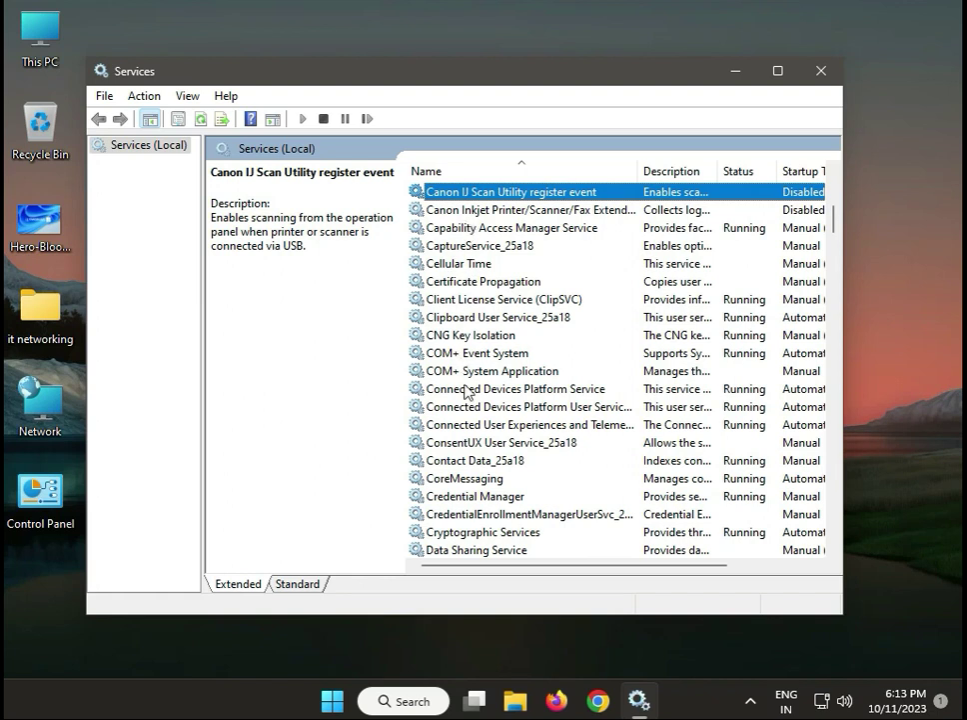
scroll(467, 432, down, 2)
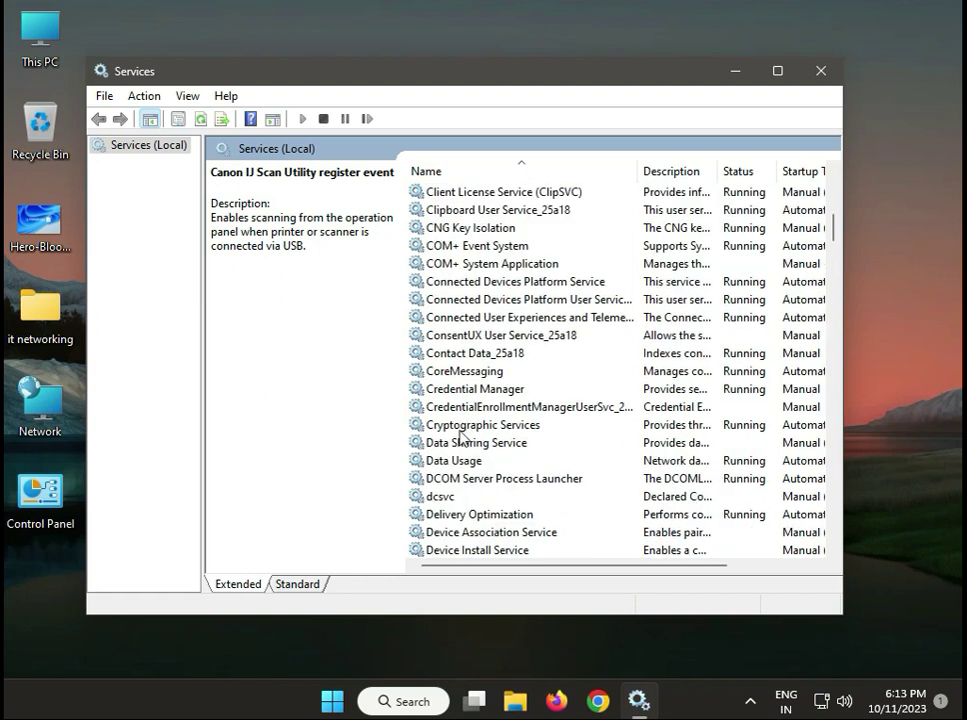
click(466, 427)
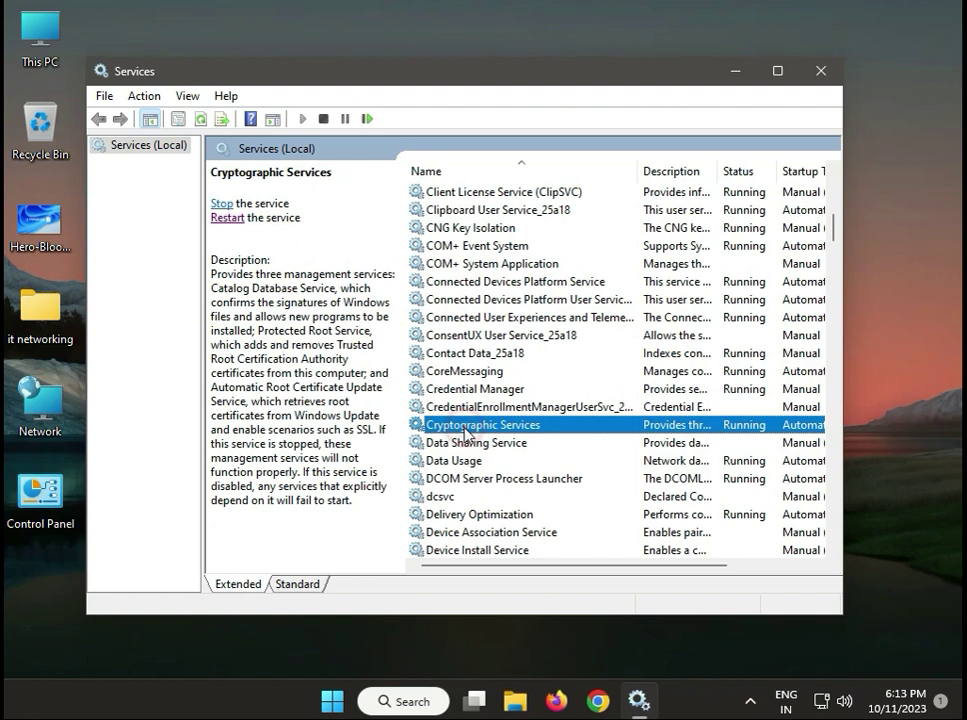
click(218, 201)
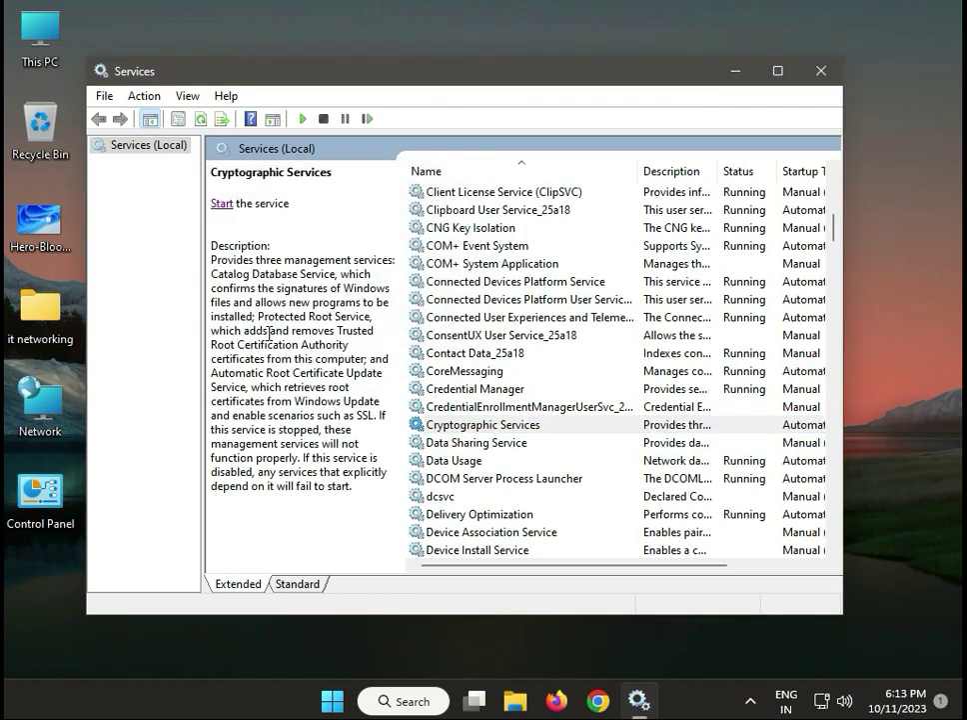
click(219, 203)
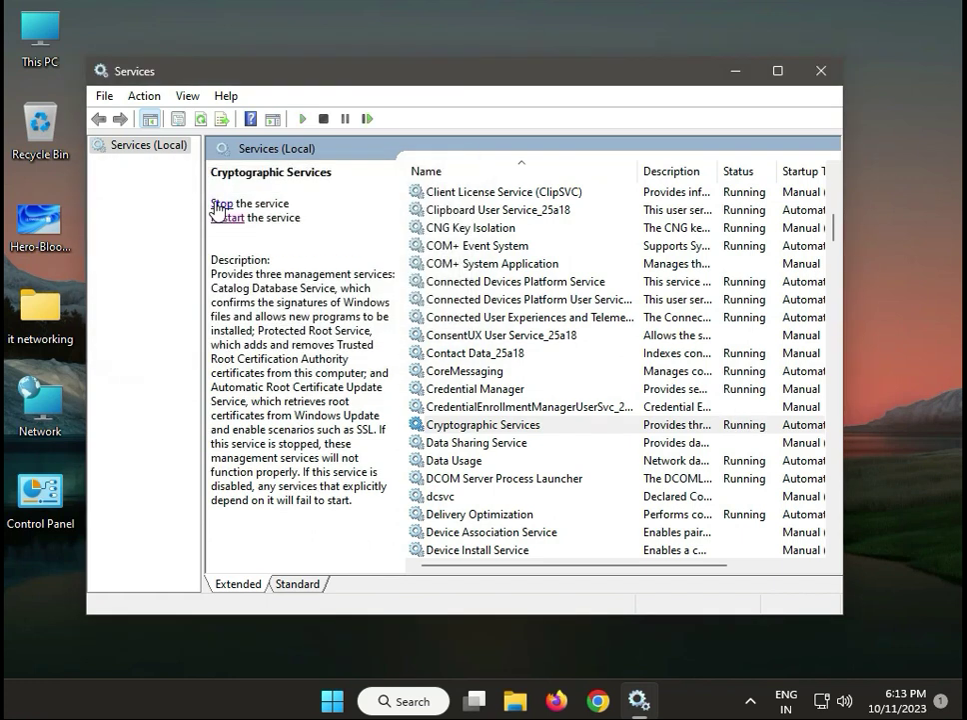
click(821, 70)
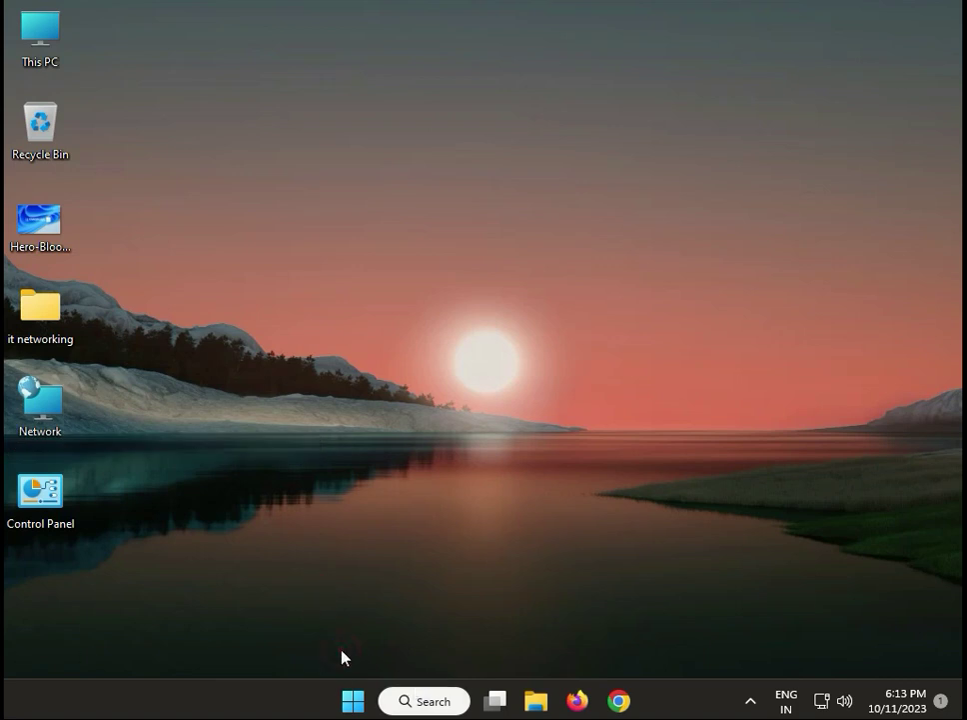
Open System Configuration by running msconfig from the Run box
key(super+r)
text(ms)
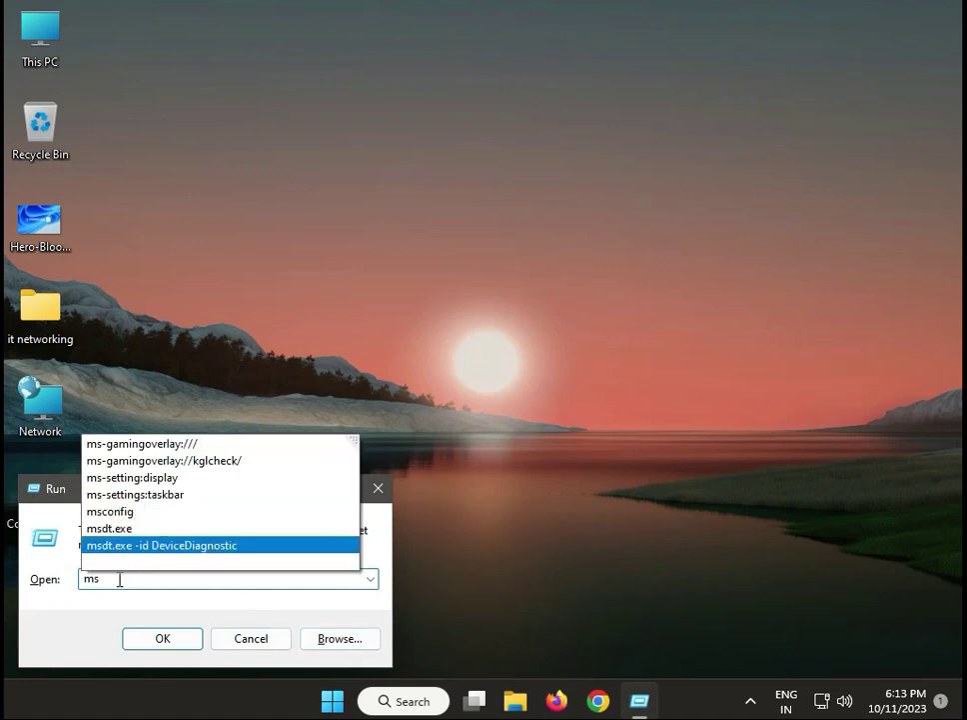
click(110, 511)
click(150, 639)
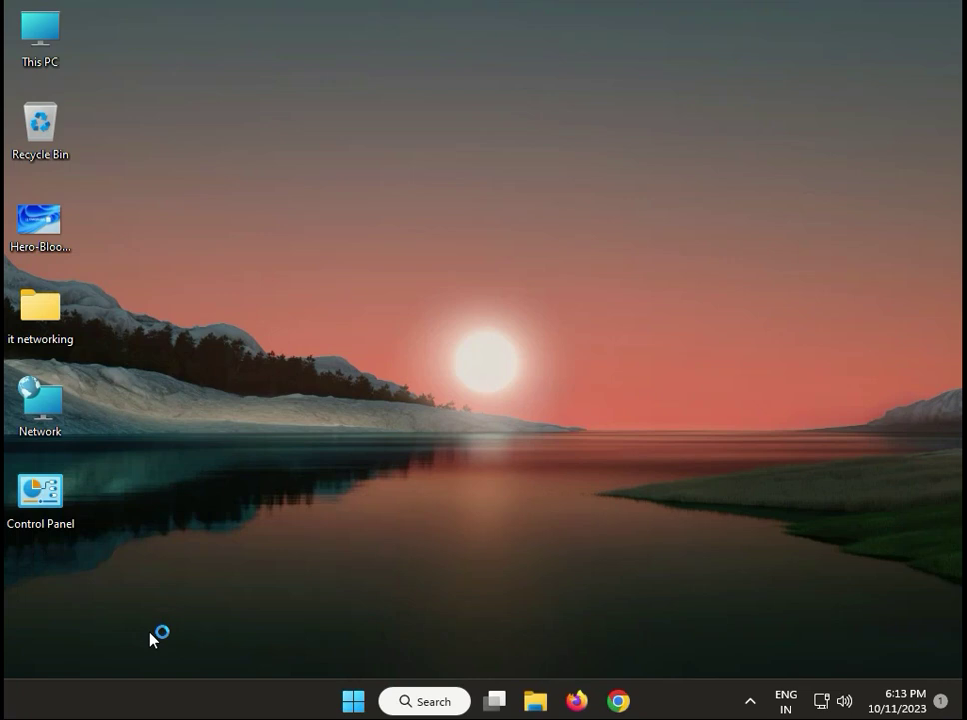
On the Services tab, hide all Microsoft services, disable the rest, and confirm with OK
click(320, 201)
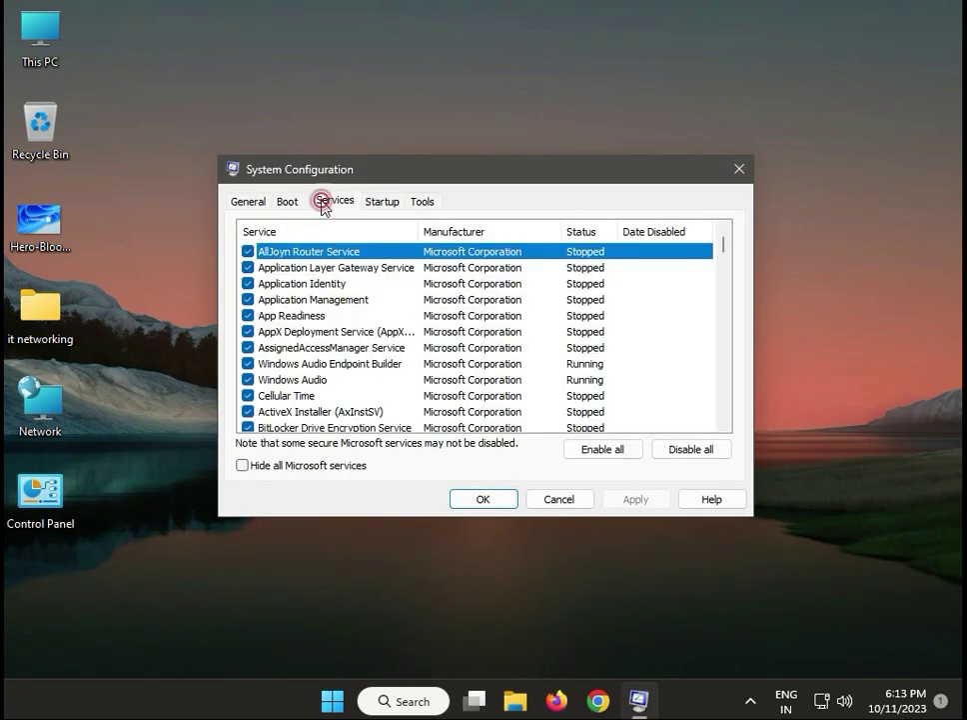
click(298, 468)
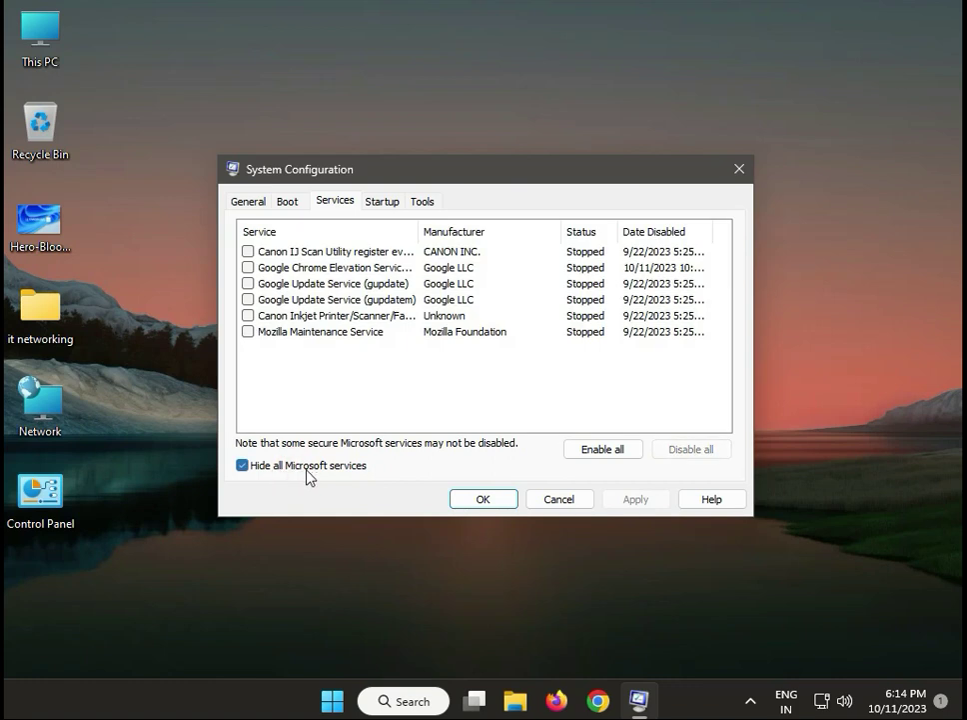
click(698, 452)
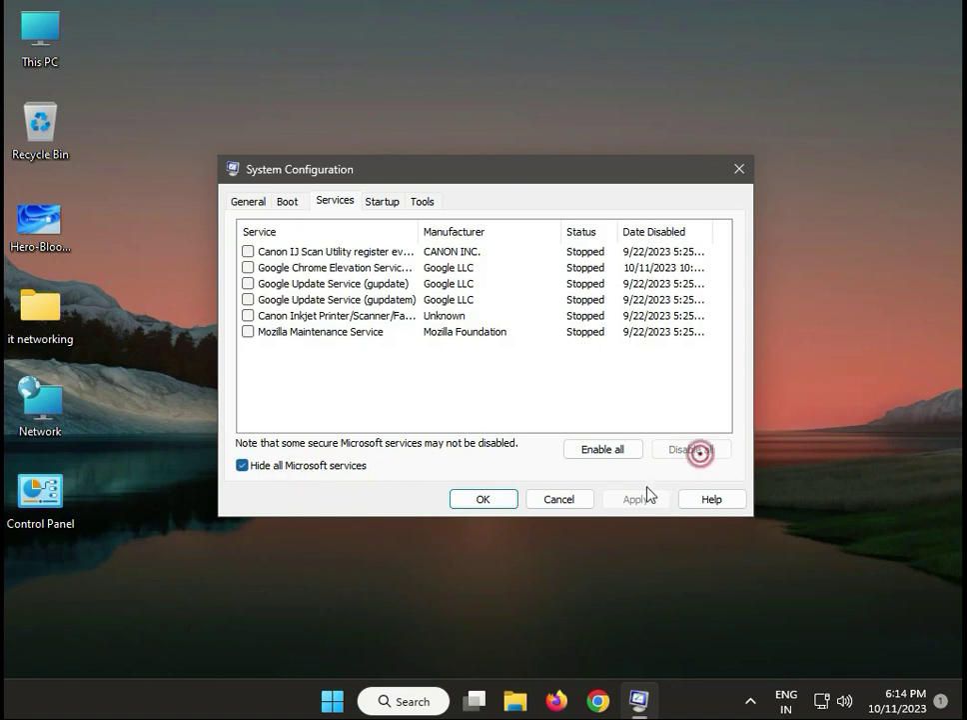
click(486, 500)
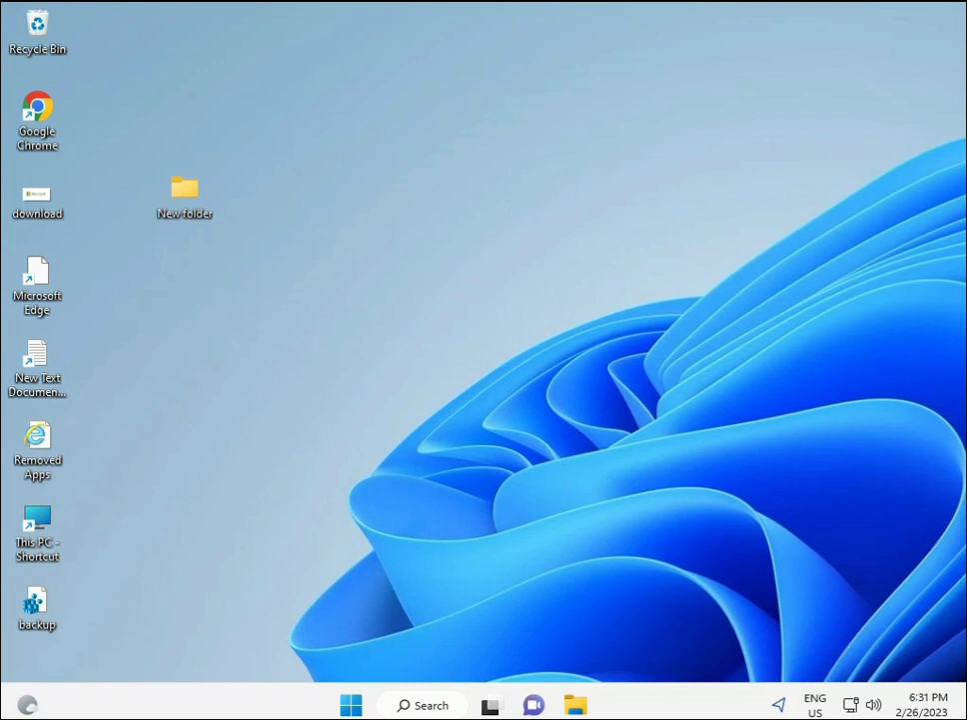
Search 'cmd' in Start and run Command Prompt as administrator
click(351, 705)
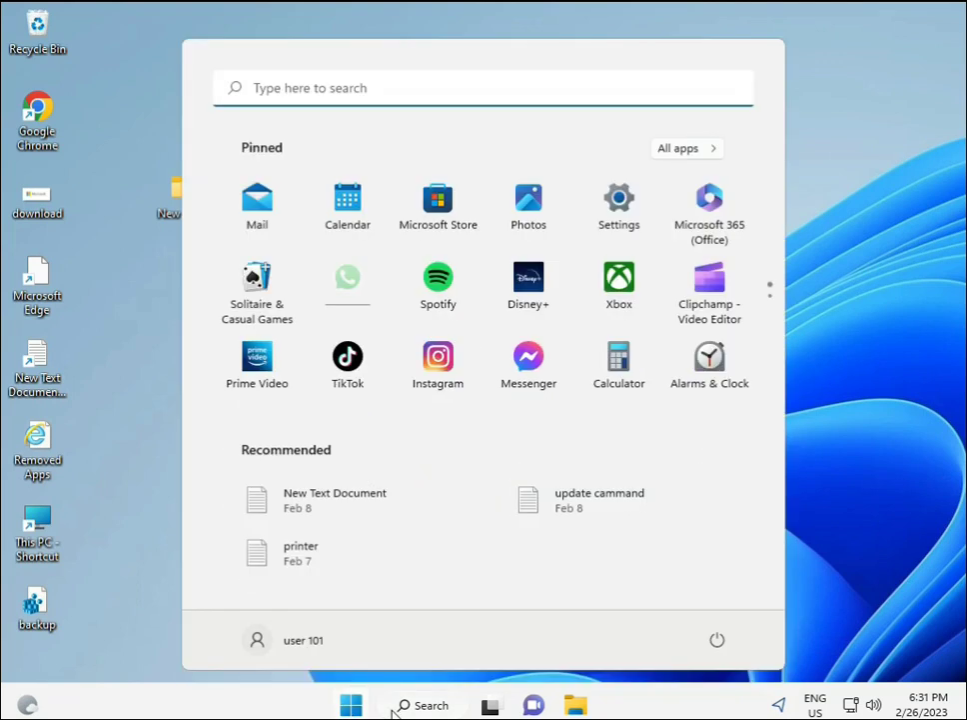
click(394, 708)
text(cmd)
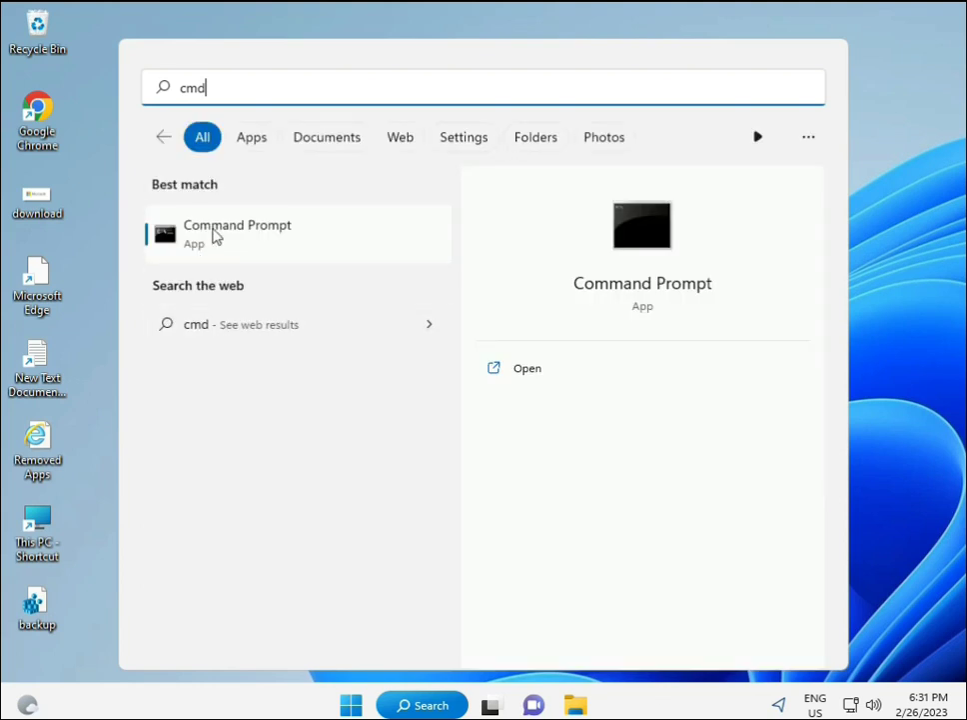
click(213, 234)
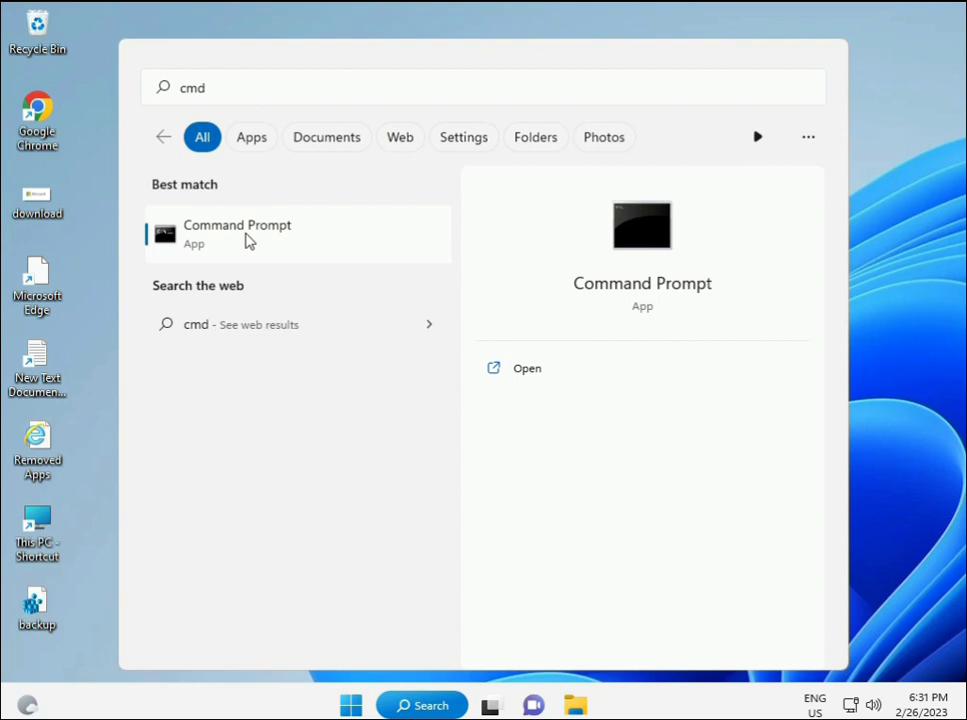
right_click(250, 241)
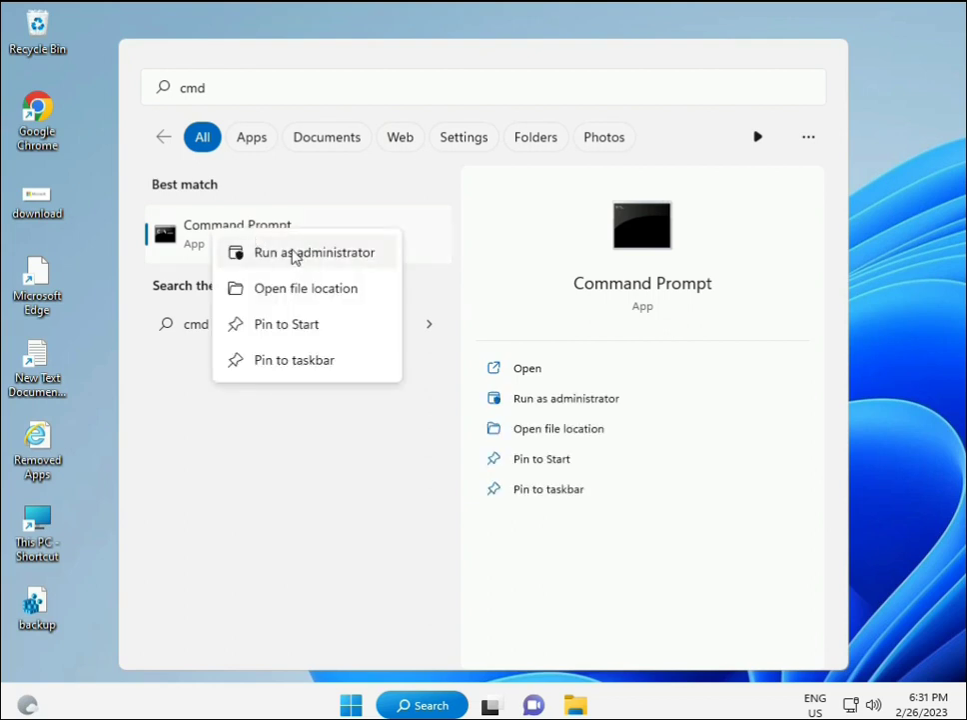
click(300, 257)
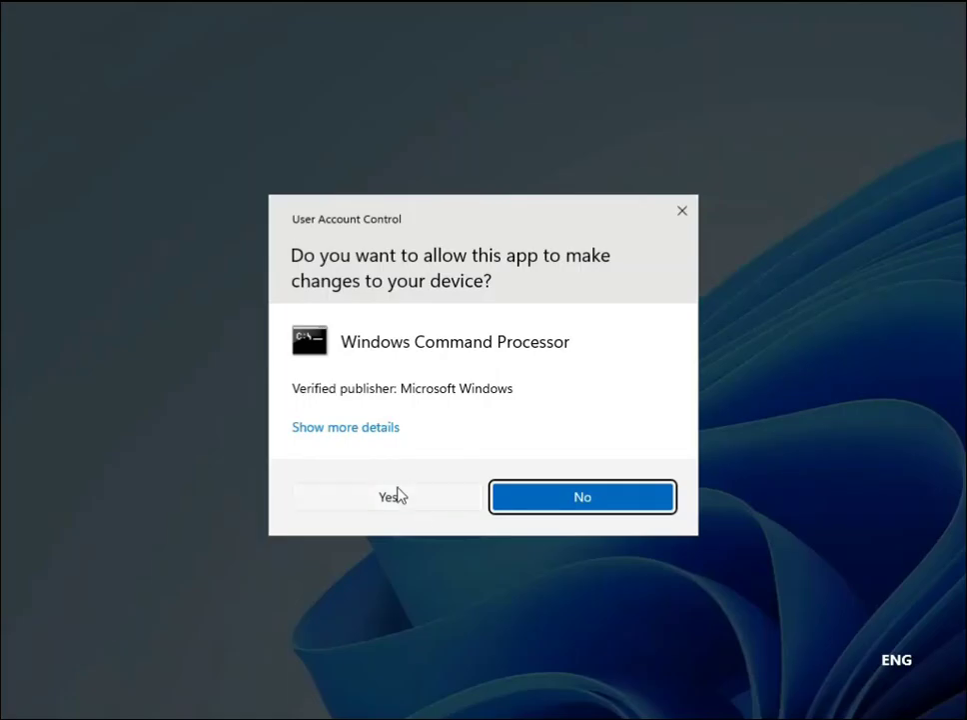
Approve the UAC prompt and run sfc /scannow in the elevated console
click(397, 493)
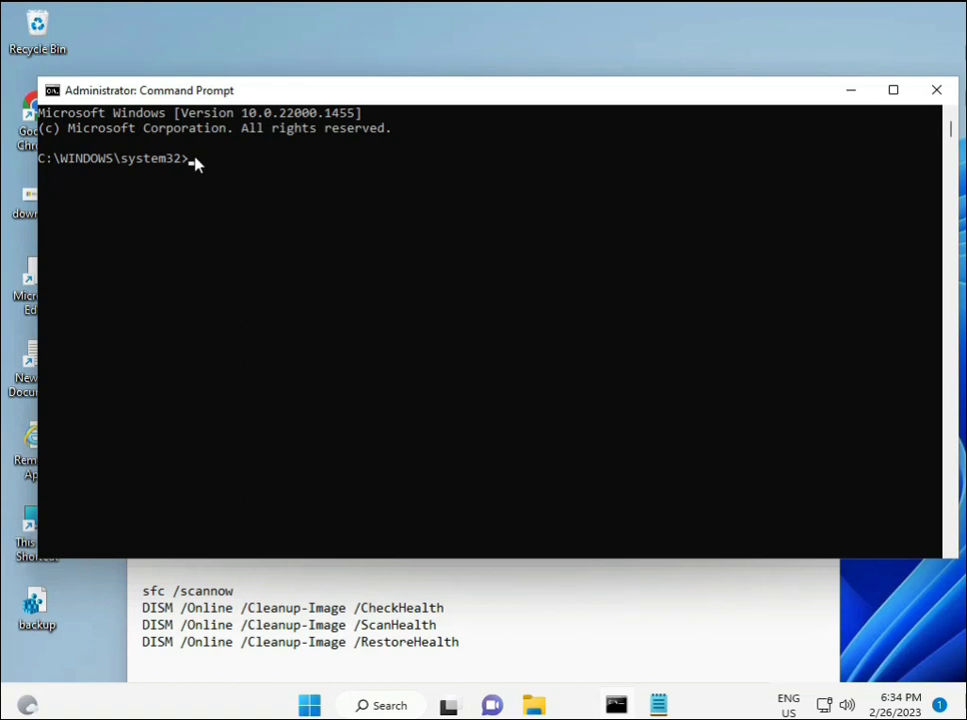
click(252, 214)
text(sca)
key(BackSpace)
key(BackSpace)
key(BackSpace)
text(sfc /scannow)
key(Return)
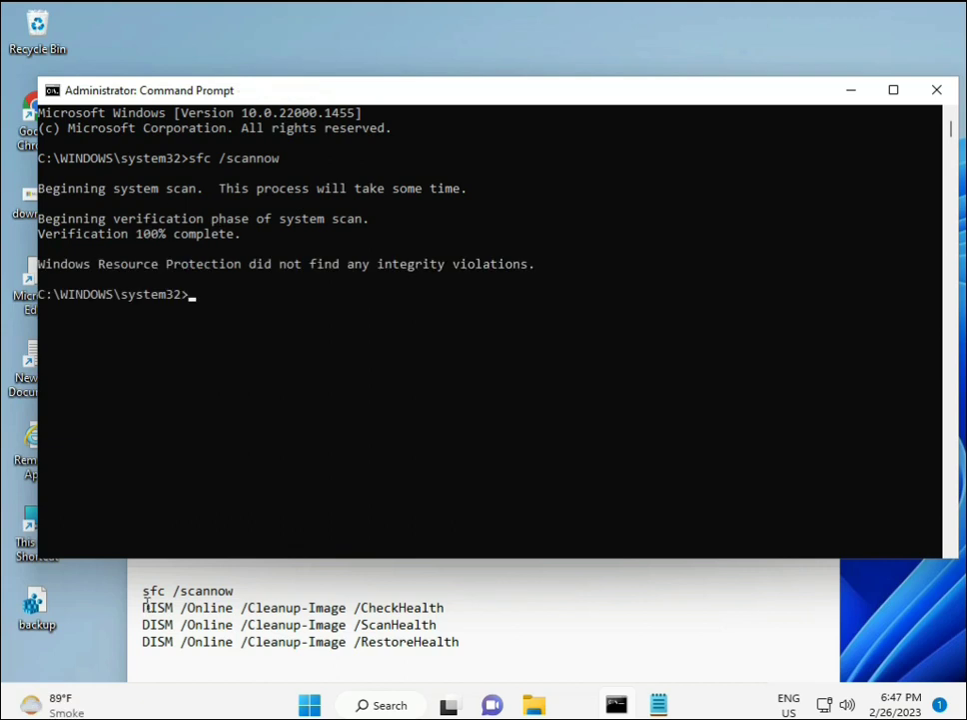
Copy the DISM /Online /Cleanup-Image /CheckHealth line from the Notepad notes
drag(143, 608, 454, 608)
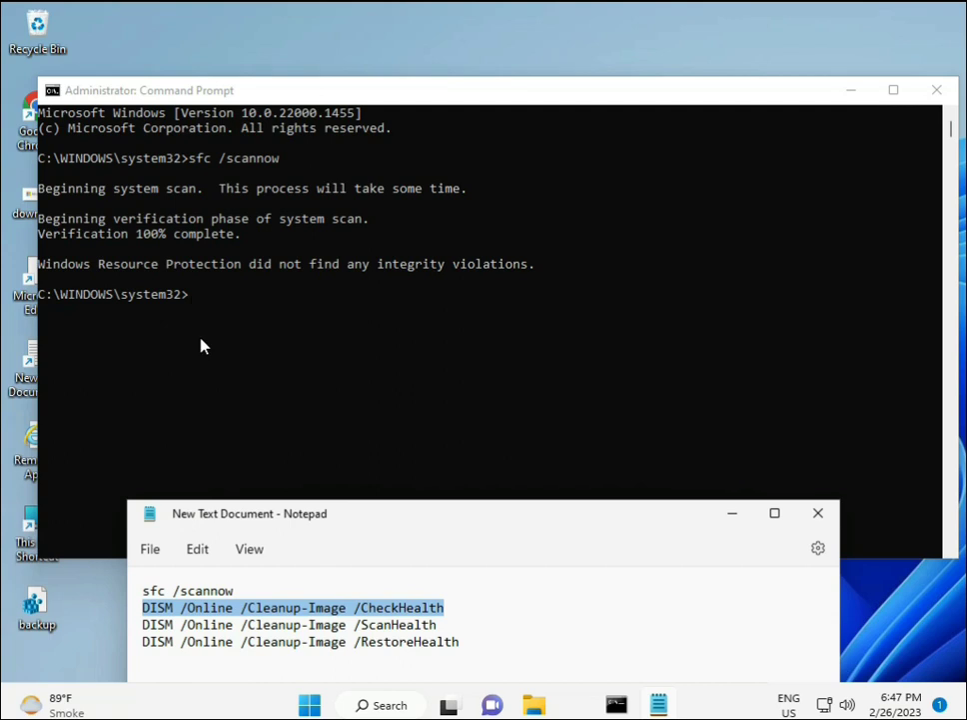
right_click(258, 610)
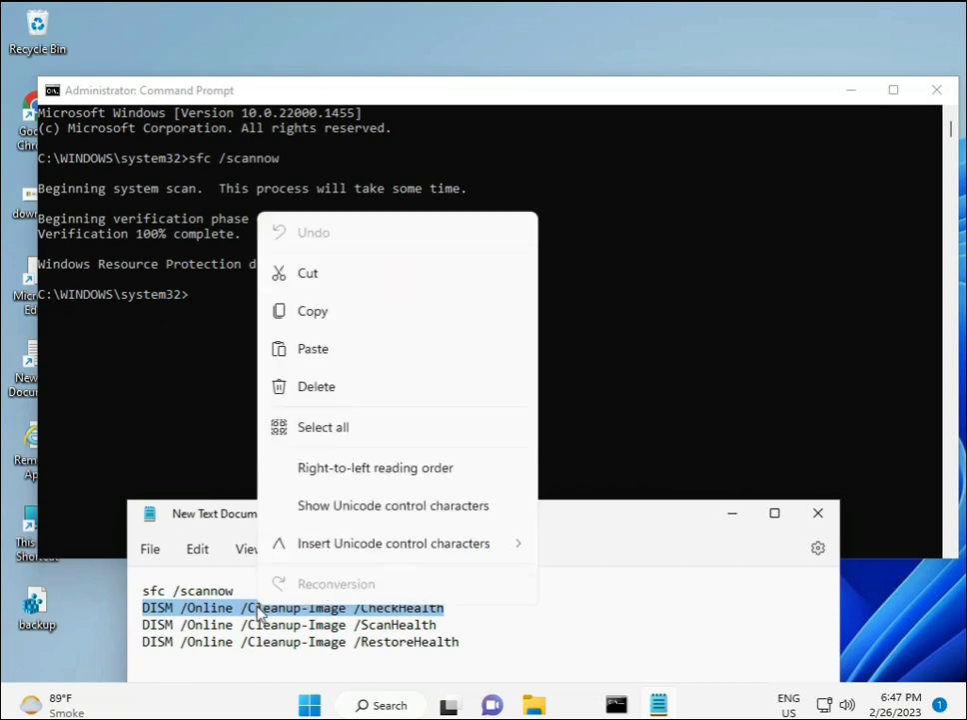
click(305, 320)
Paste the CheckHealth command into Command Prompt via Edit > Paste and run it
click(196, 303)
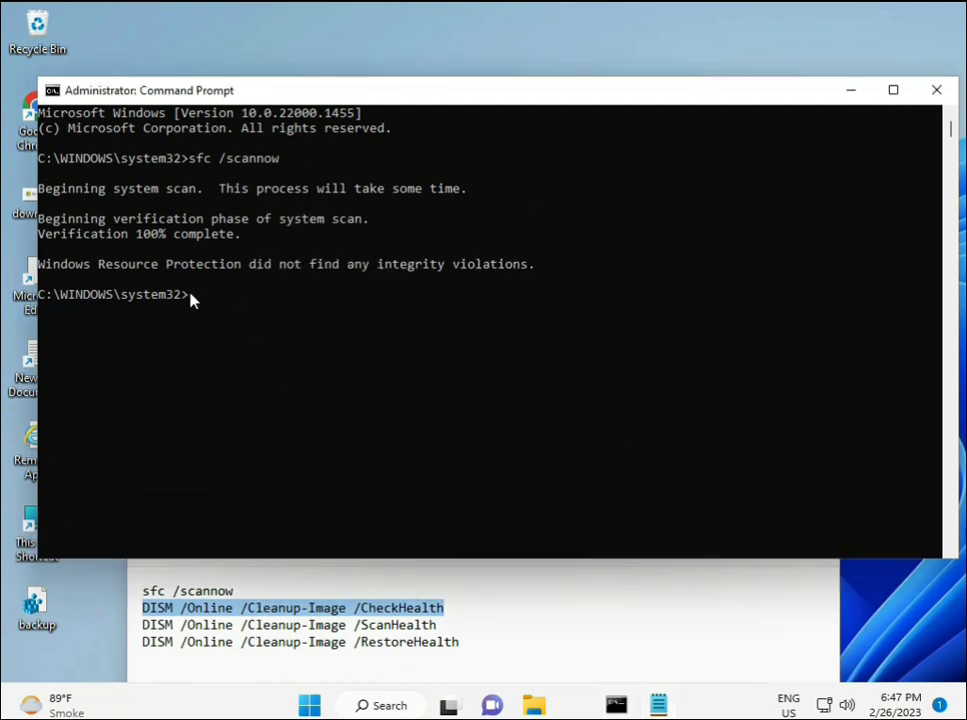
right_click(78, 92)
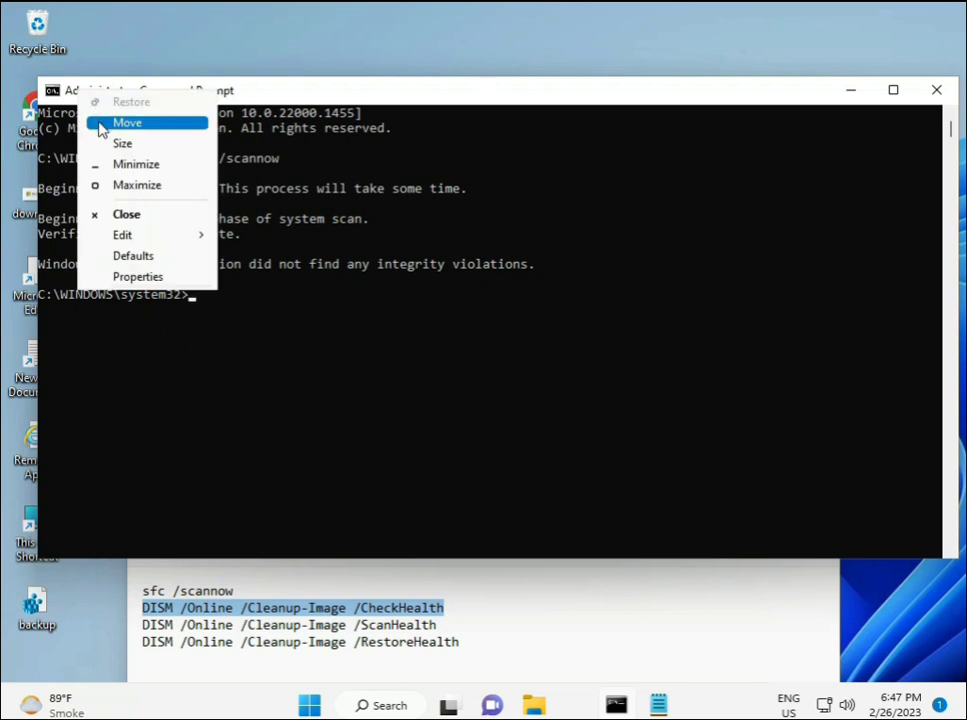
mouse_move(162, 234)
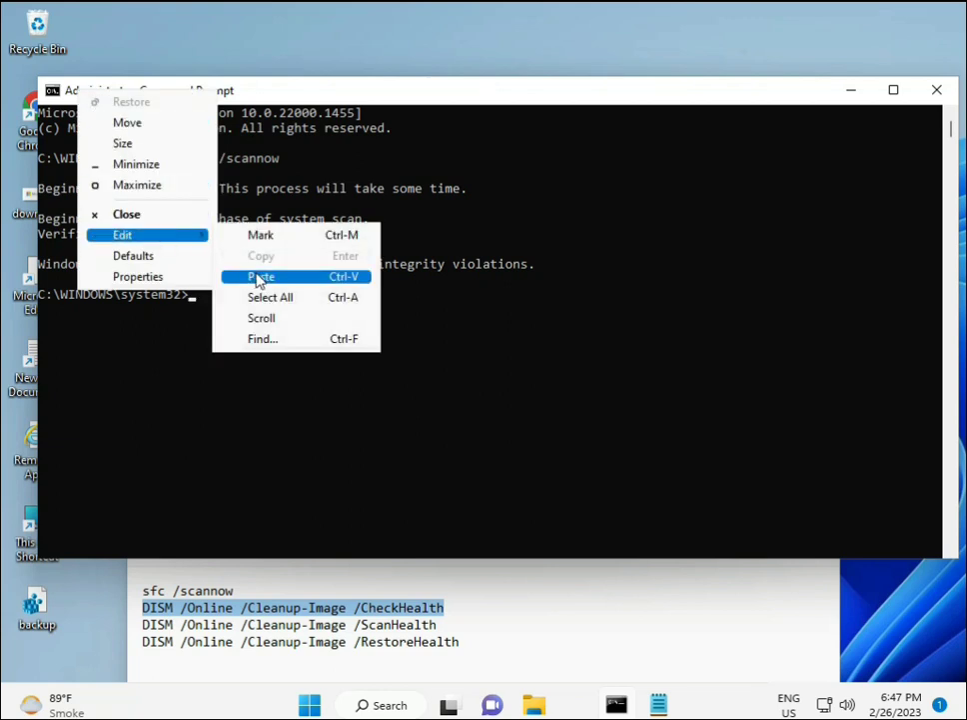
click(256, 277)
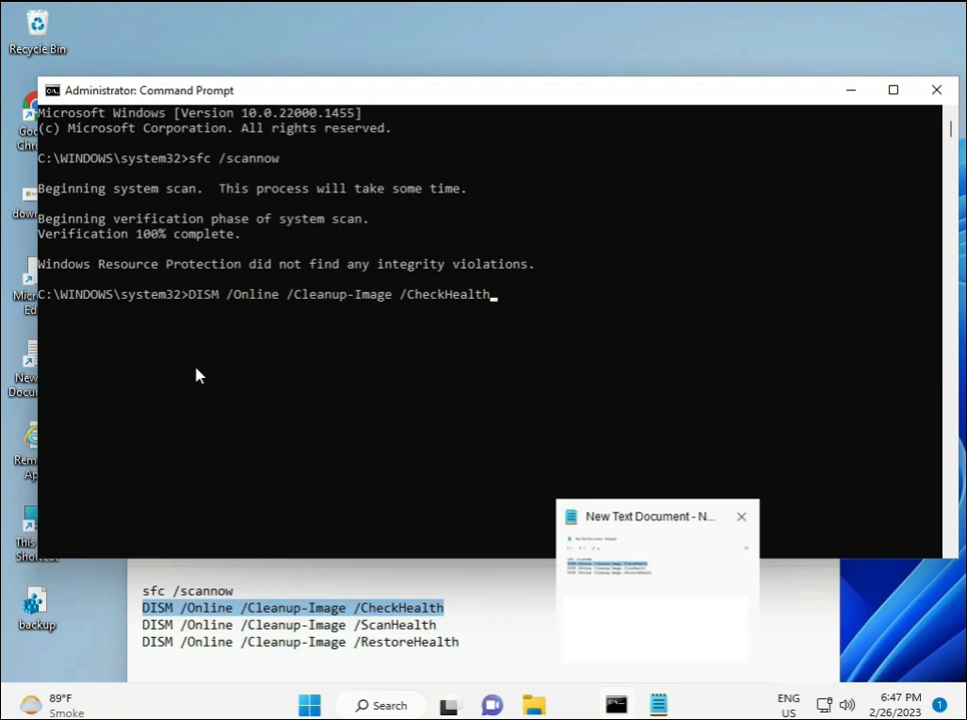
click(192, 303)
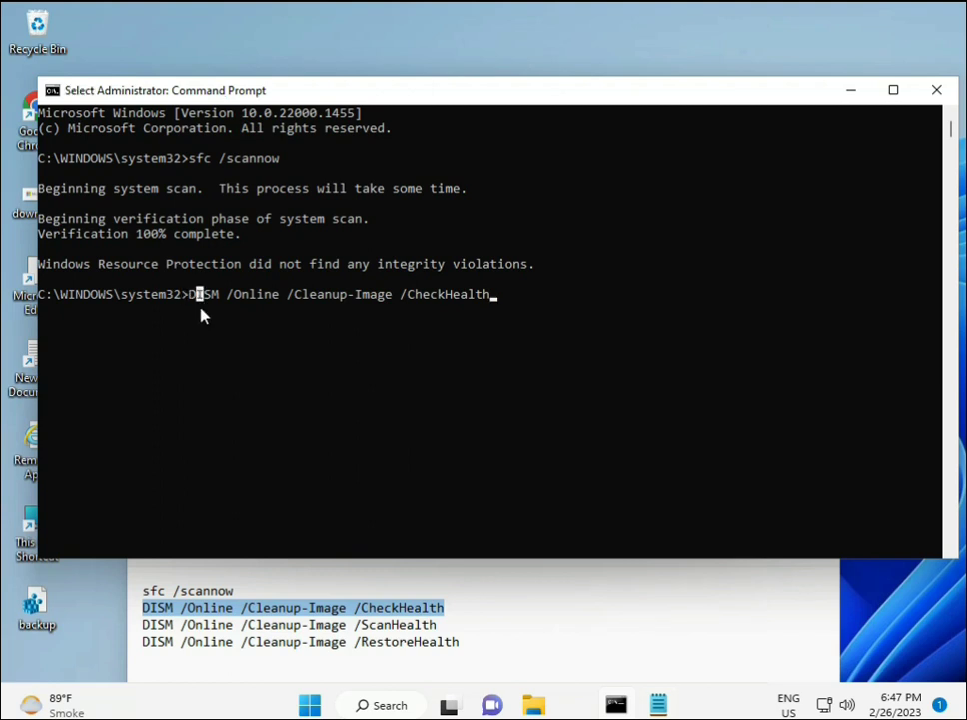
key(Escape)
key(Return)
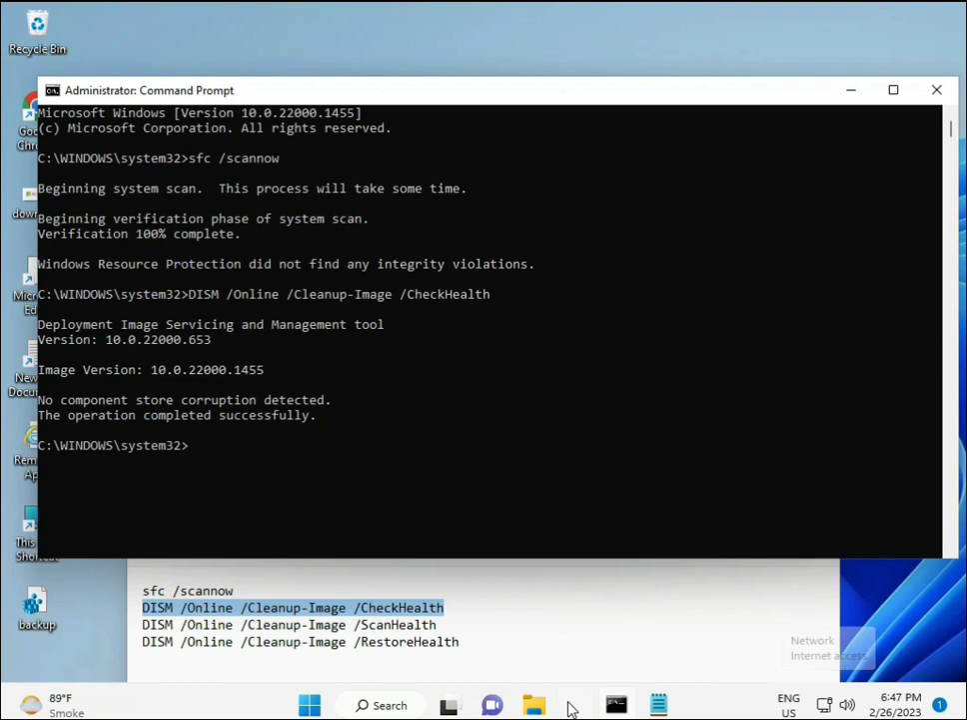
Copy the DISM /Online /Cleanup-Image /ScanHealth line from the Notepad notes
drag(140, 624, 461, 624)
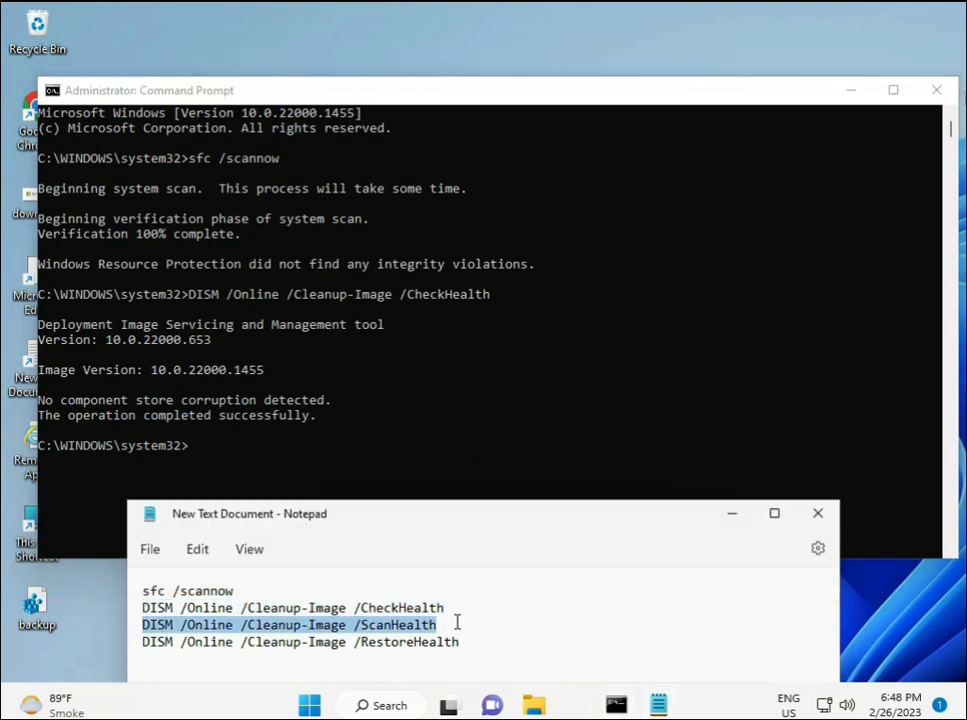
right_click(425, 626)
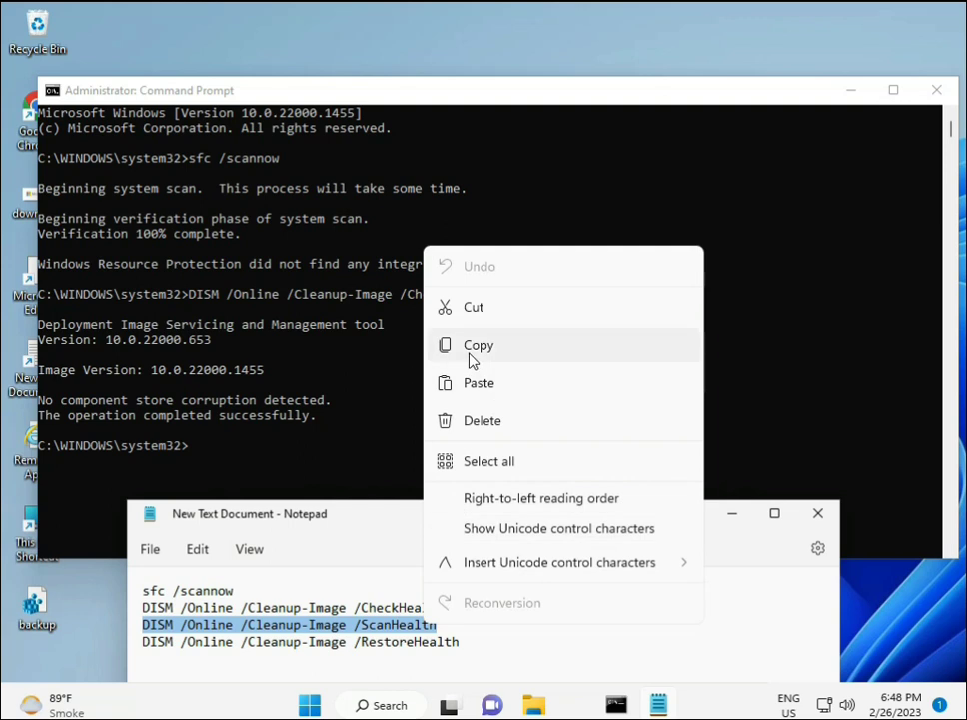
click(470, 358)
Paste the ScanHealth command into Command Prompt with a right-click and run it
click(227, 459)
click(192, 452)
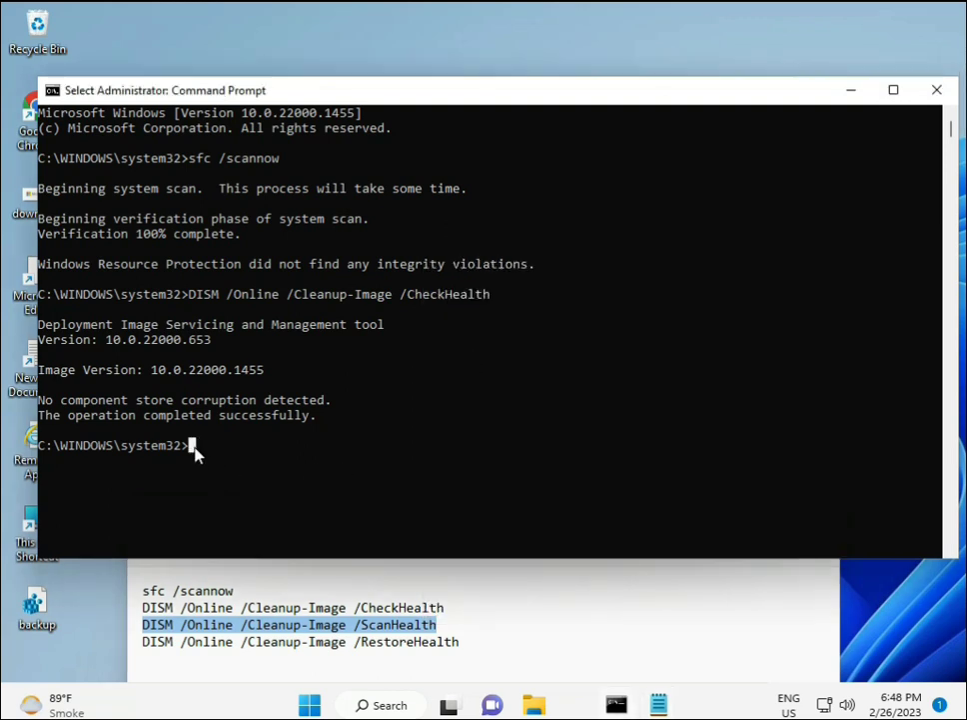
right_click(195, 453)
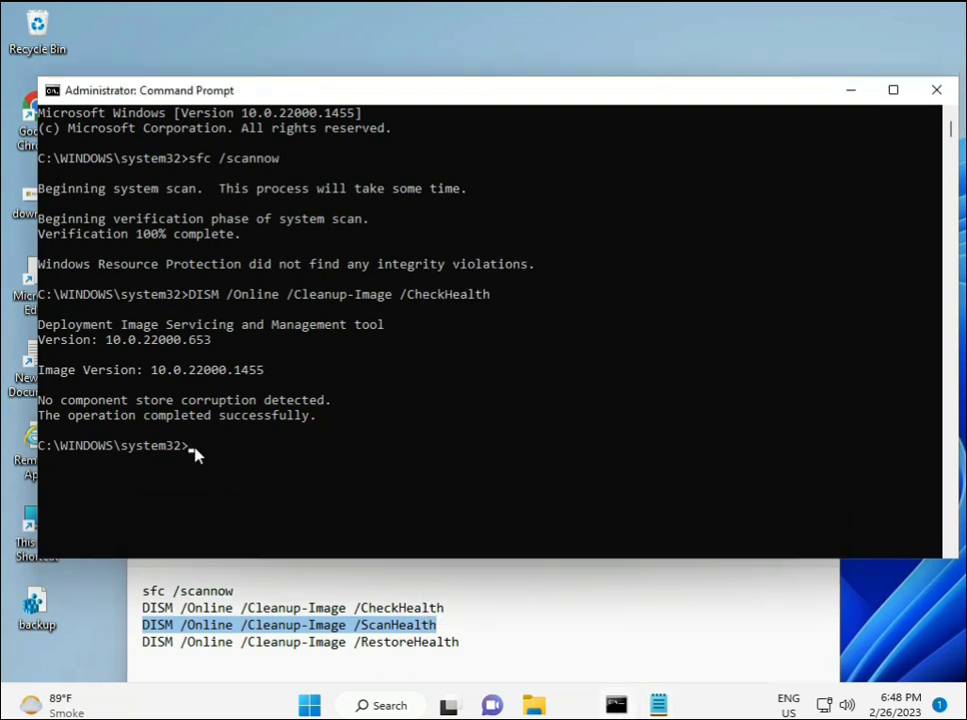
right_click(195, 454)
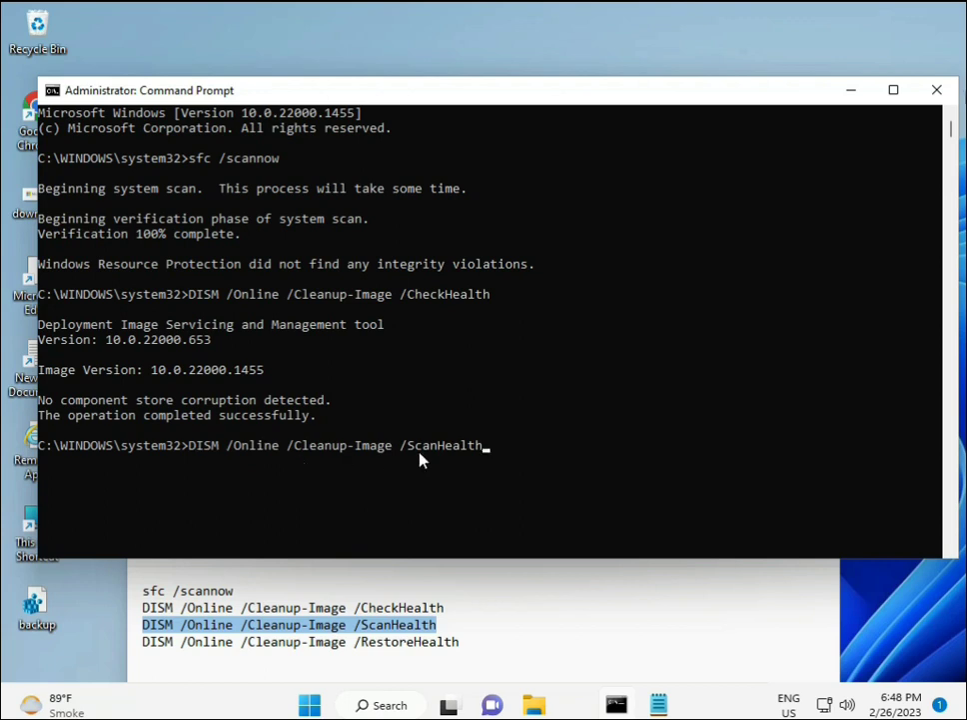
key(Return)
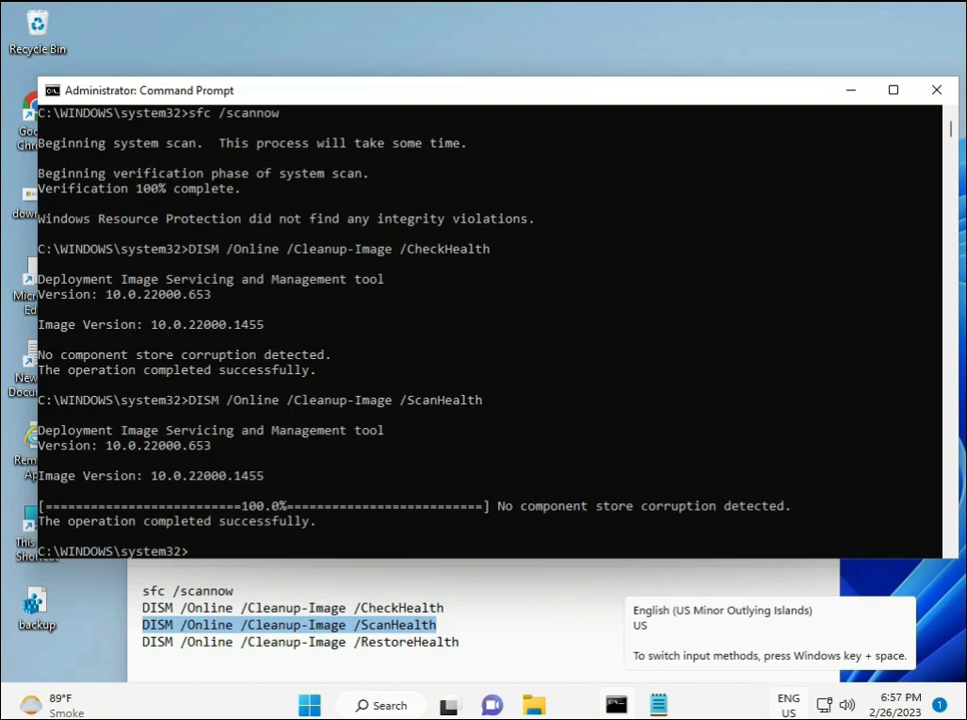
Copy the DISM /Online /Cleanup-Image /RestoreHealth line from the Notepad notes
drag(219, 521, 316, 525)
click(230, 645)
triple_click(230, 645)
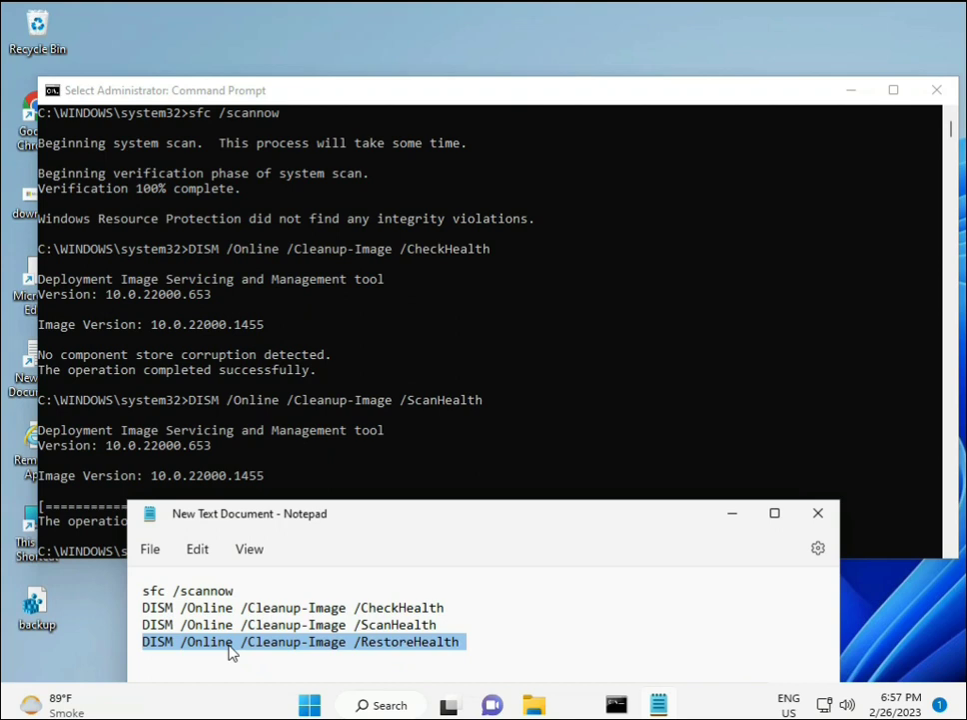
right_click(228, 650)
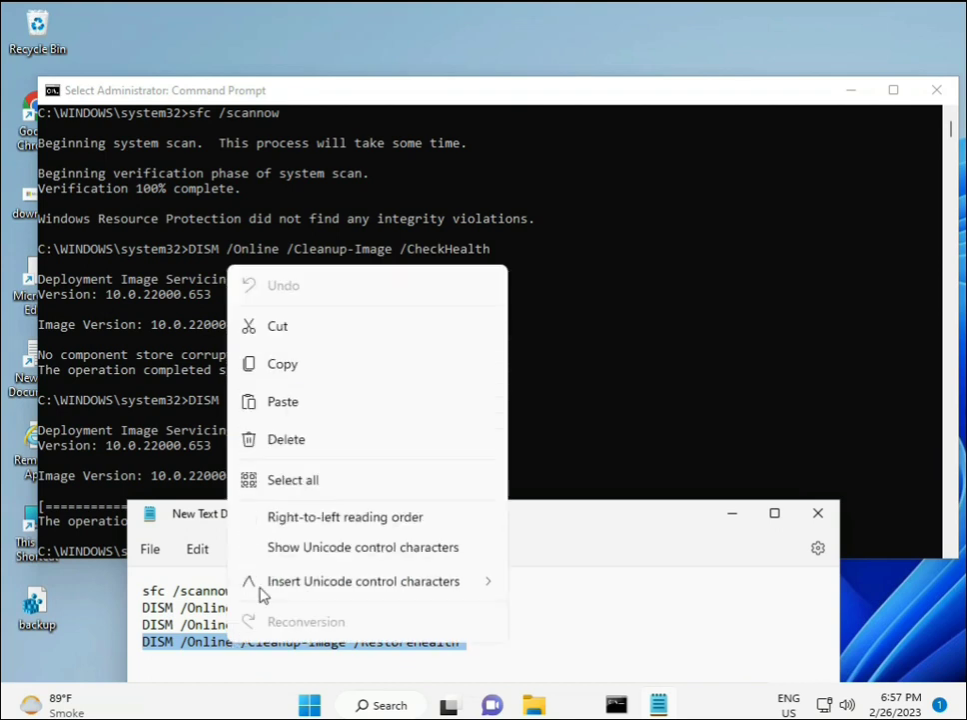
click(284, 364)
Paste the RestoreHealth command into Command Prompt and start the repair
click(257, 492)
click(197, 550)
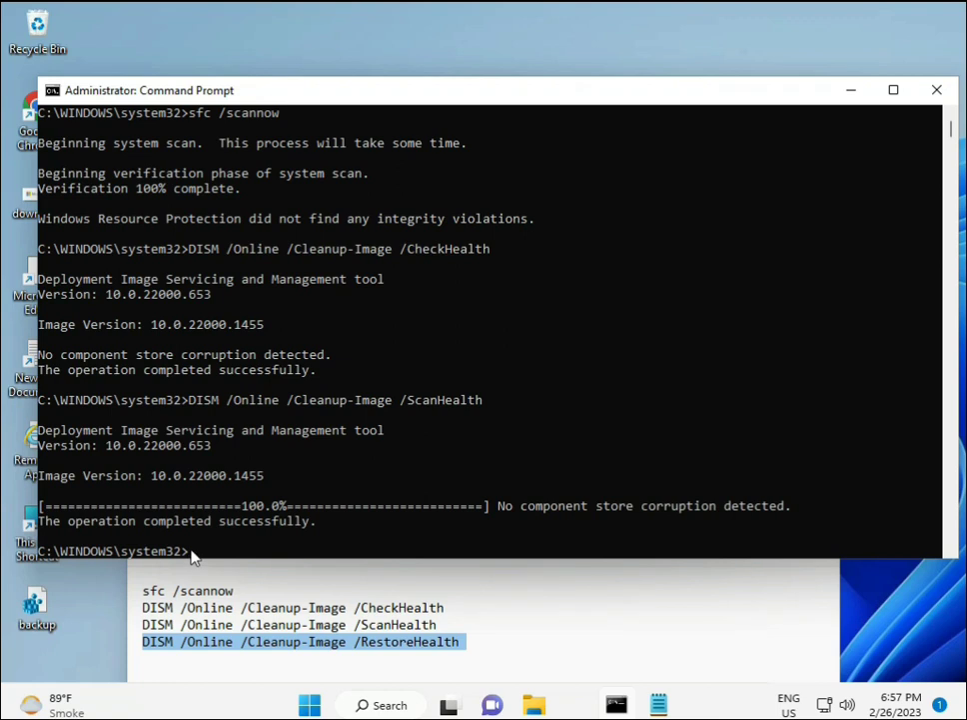
click(196, 556)
right_click(190, 555)
scroll(587, 453, down, 9)
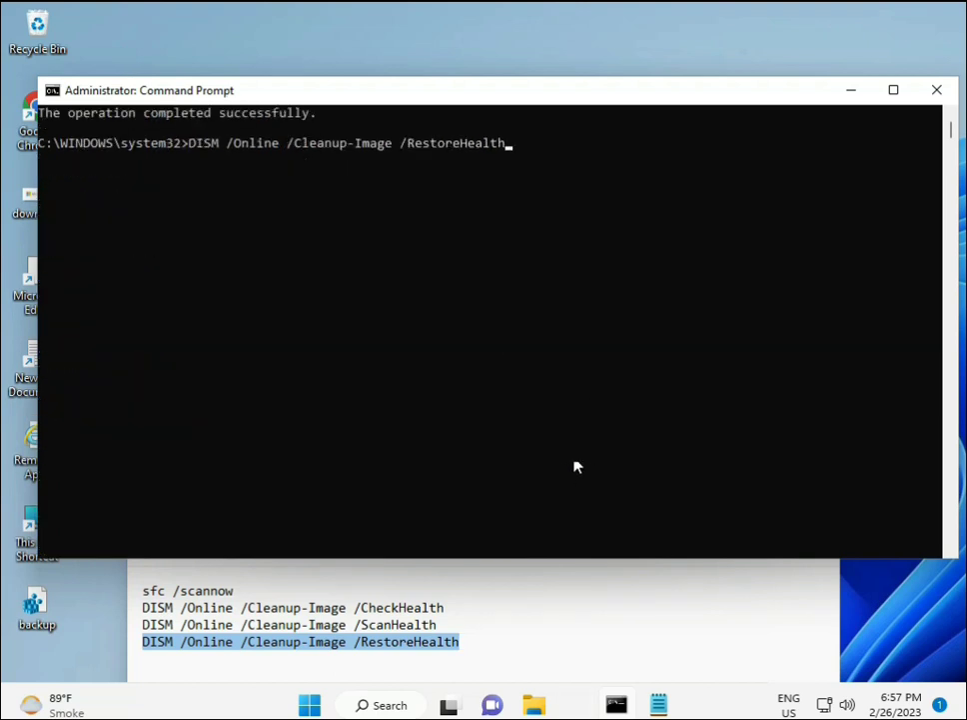
scroll(575, 464, up, 9)
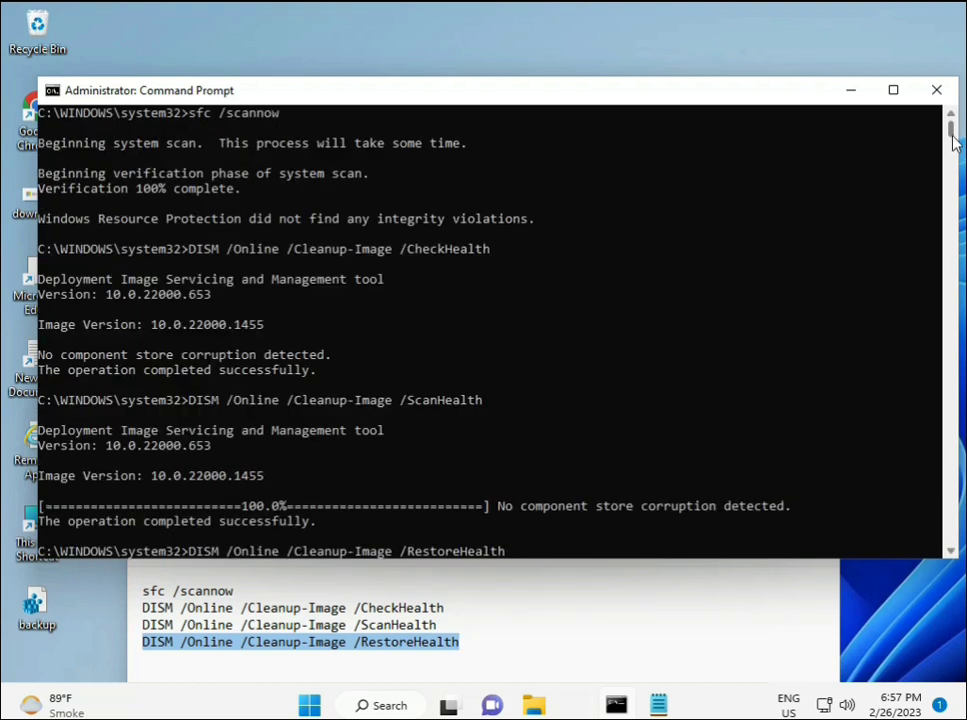
drag(952, 128, 955, 143)
scroll(897, 162, up, 9)
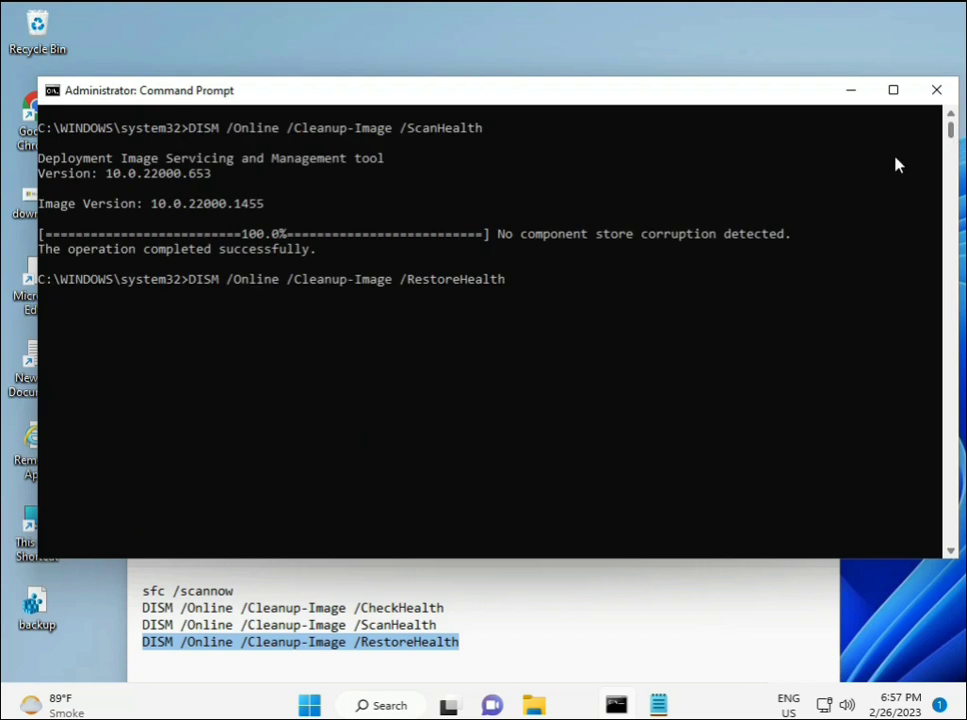
click(193, 282)
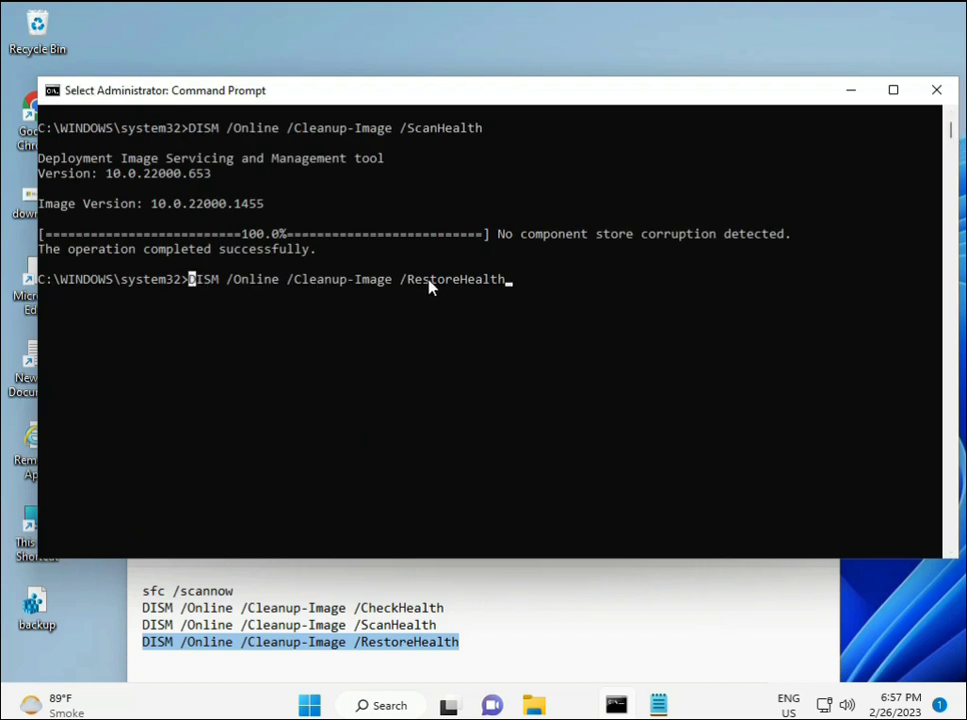
key(Return)
key(Return)
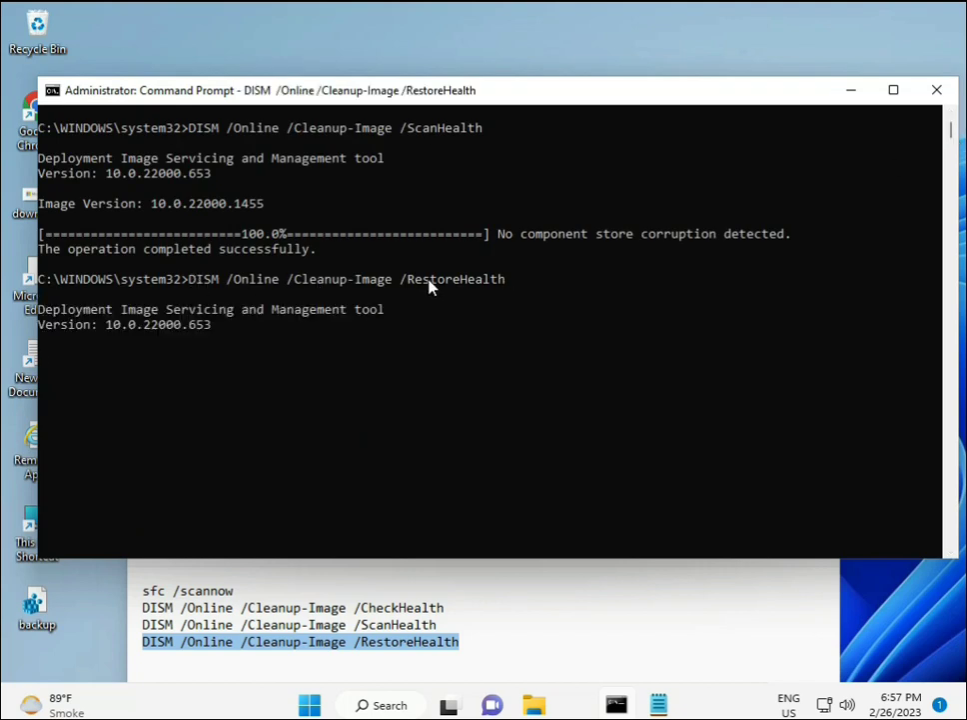